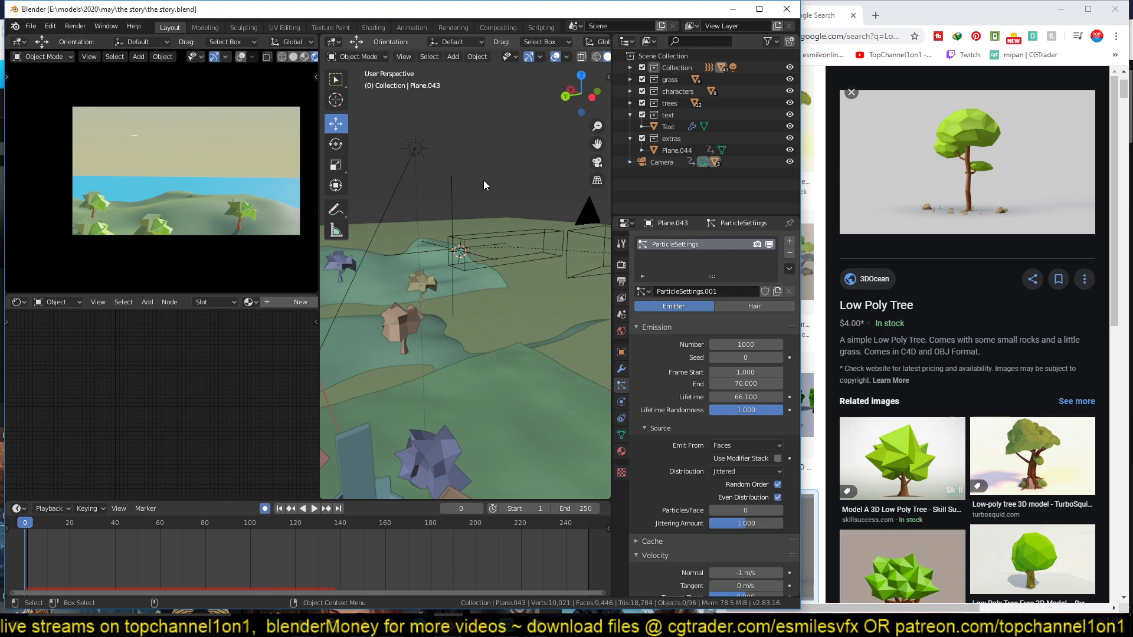
Play the scene animation from the first frame and stop it at frame 98.
left_click(434, 153)
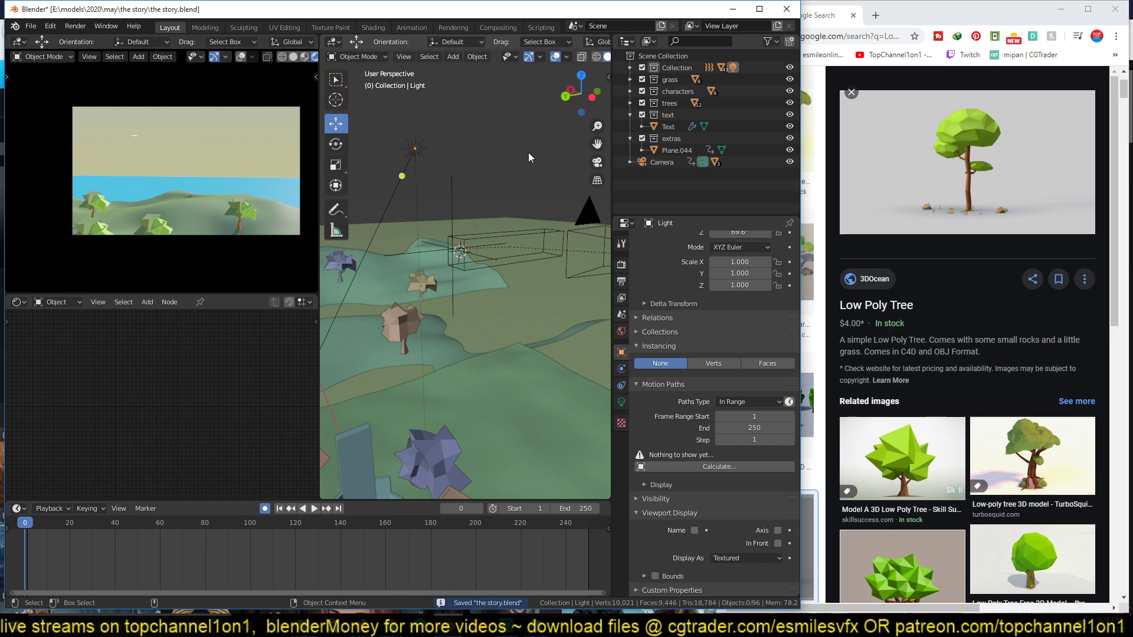
key("space")
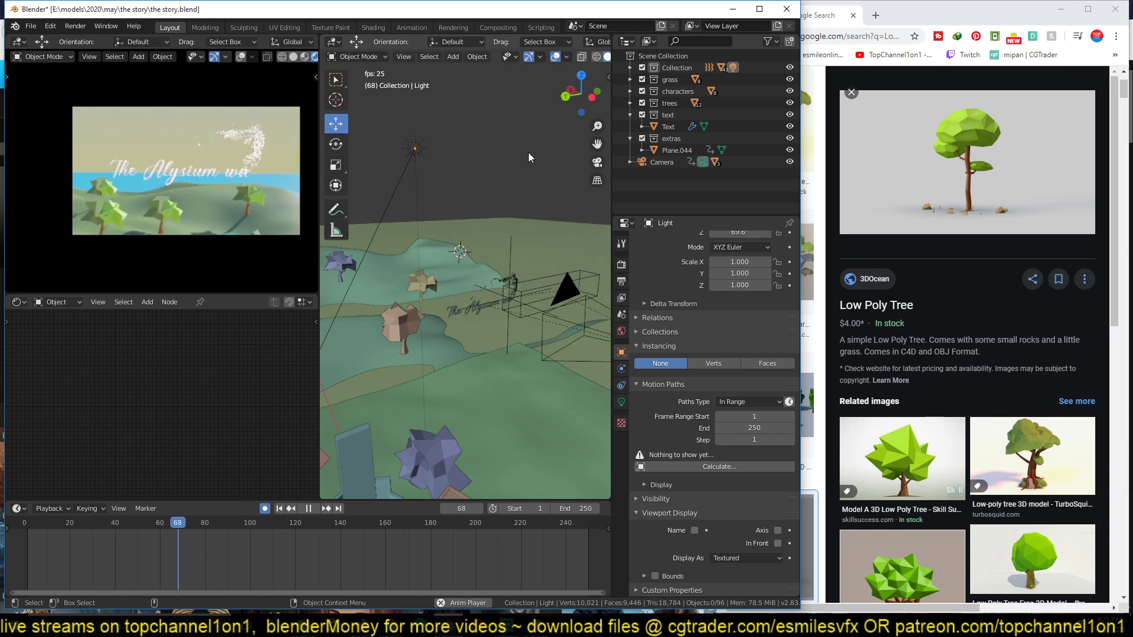
key("space")
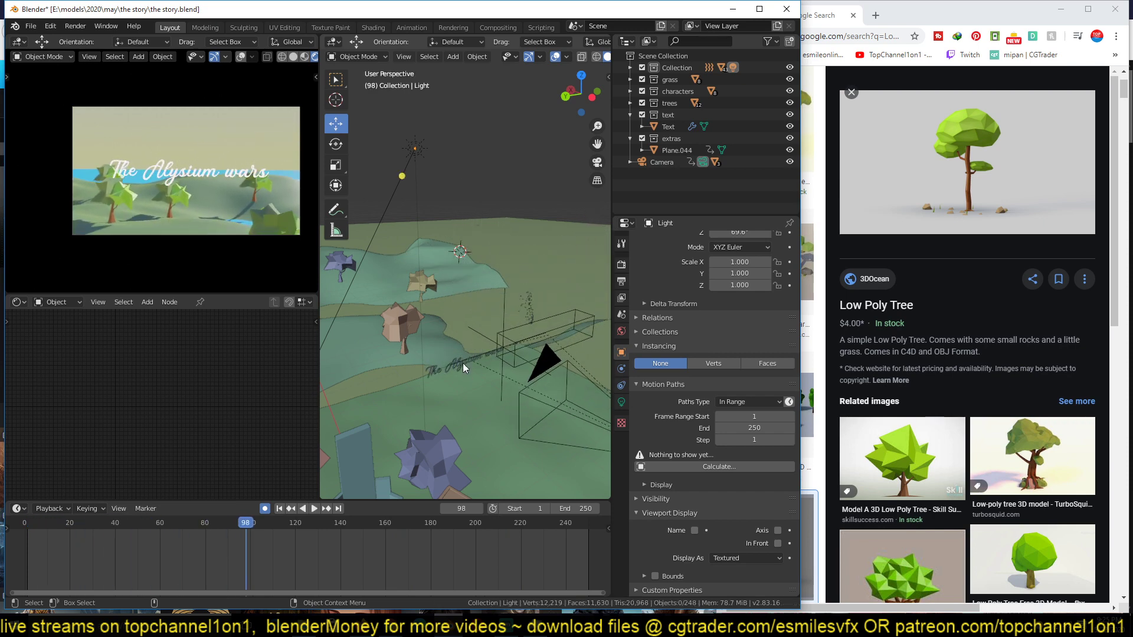
With the title text selected, replay the animation from the first frame and stop it at frame 220.
left_click(462, 365)
key("shift+Left")
key("space")
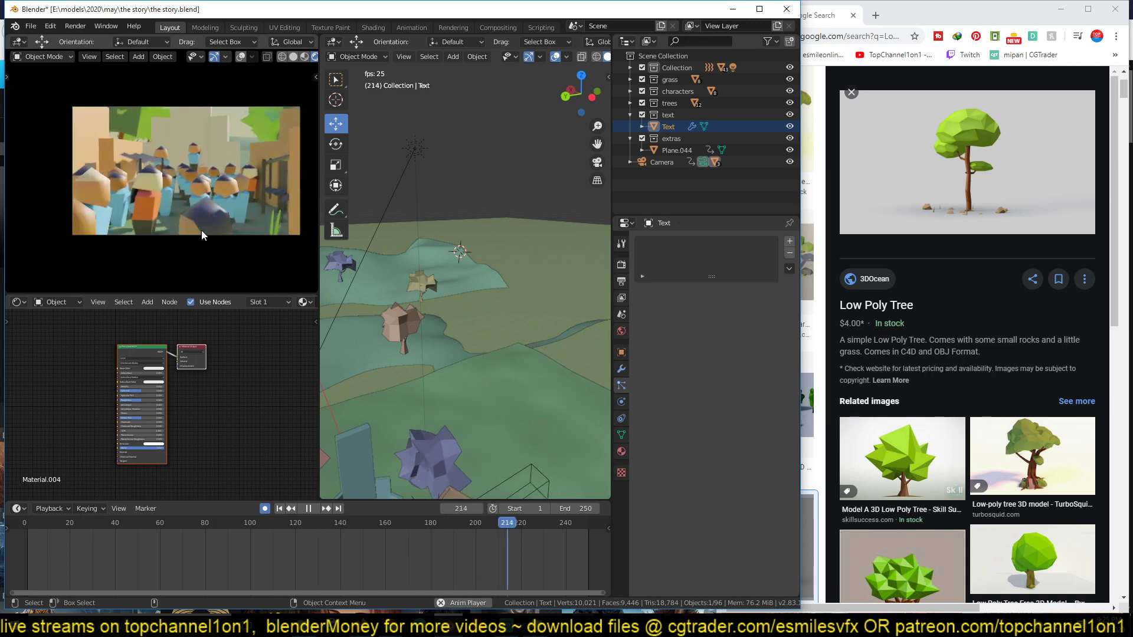
key("space")
Try tilting the blue-shirted villager in the village crowd with free trackball rotation.
middle_click_drag(254, 138, 242, 167)
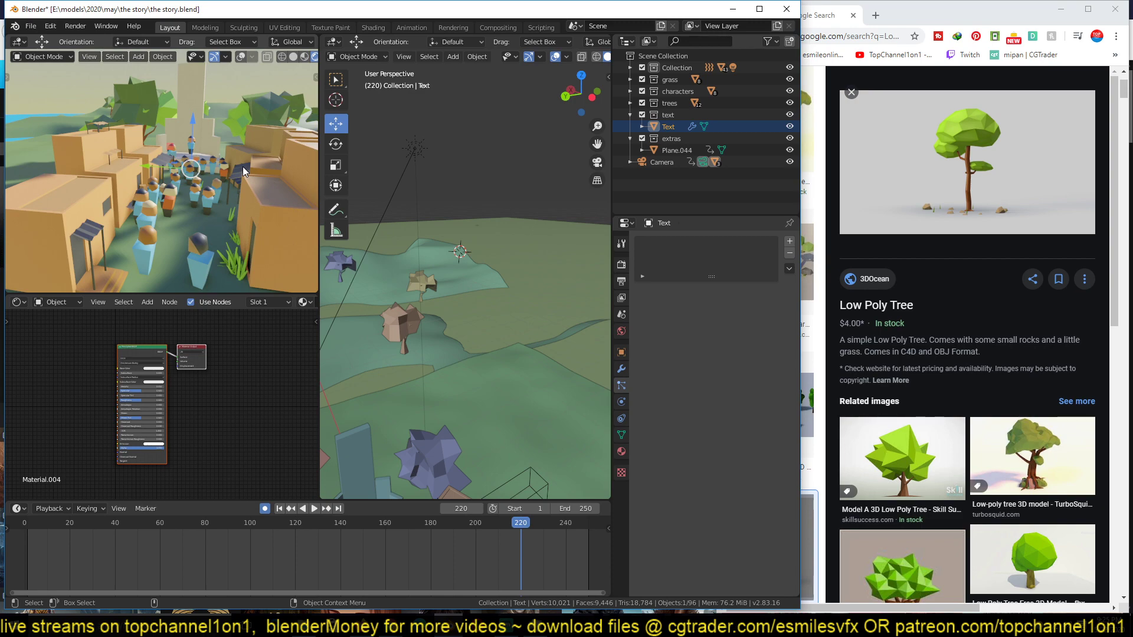
middle_click_drag(226, 174, 181, 140)
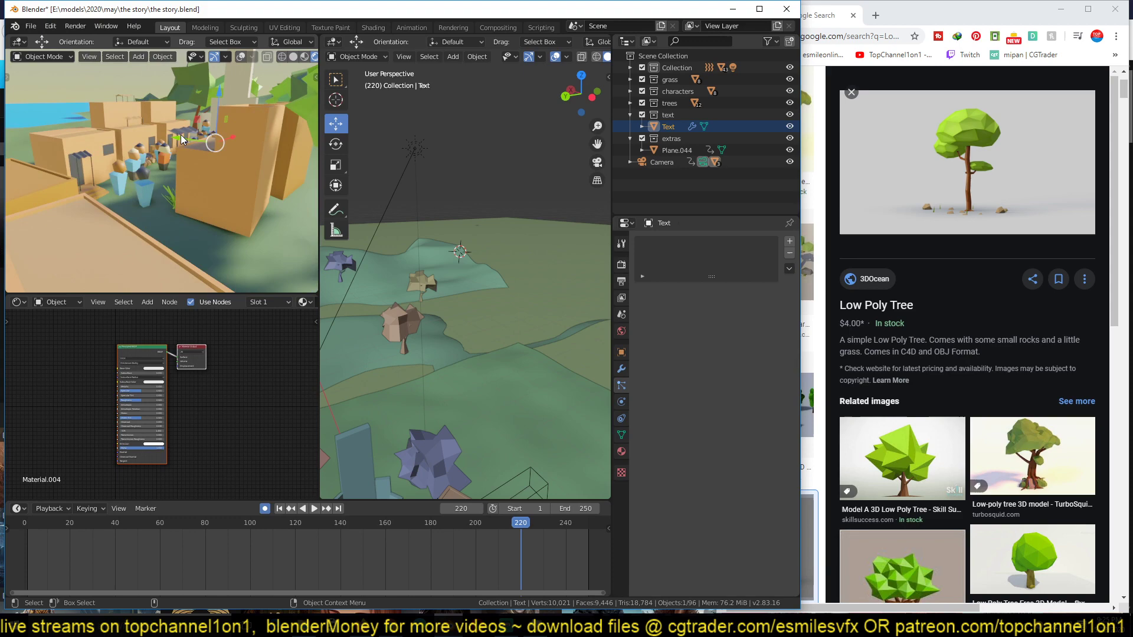
middle_click_drag(134, 168, 6, 188)
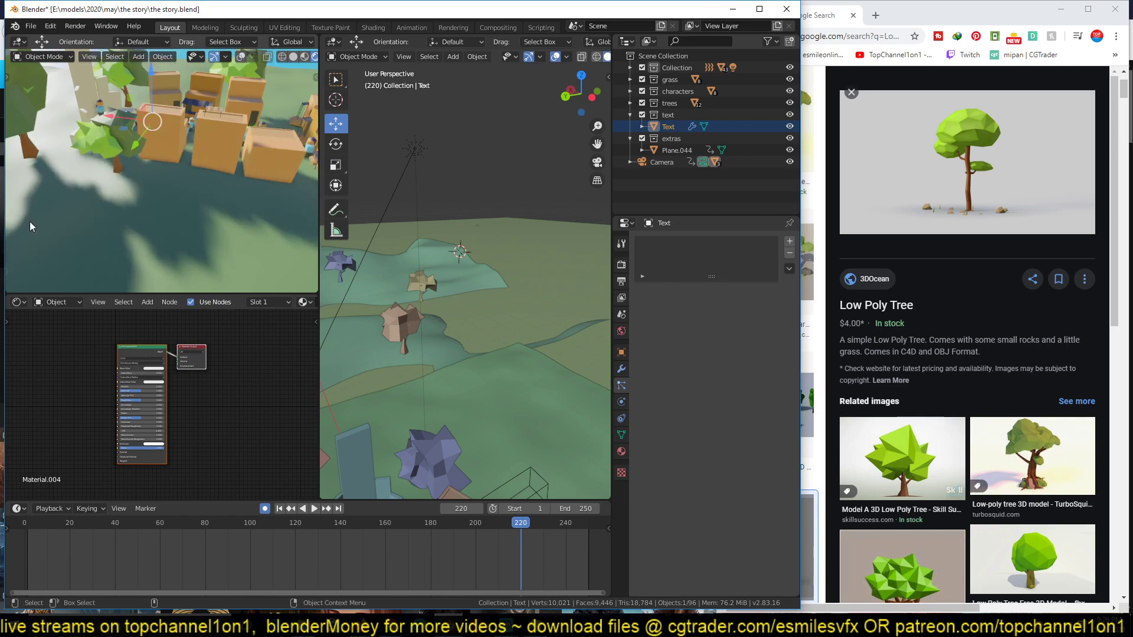
middle_click_drag(30, 226, 136, 213)
left_click(167, 208)
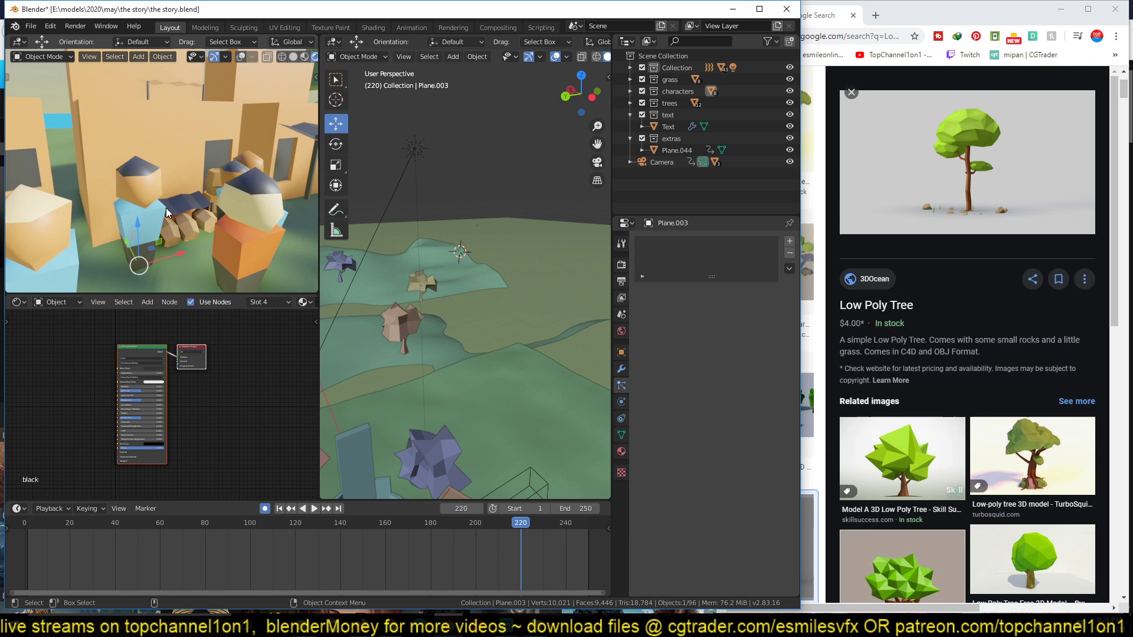
key("r")
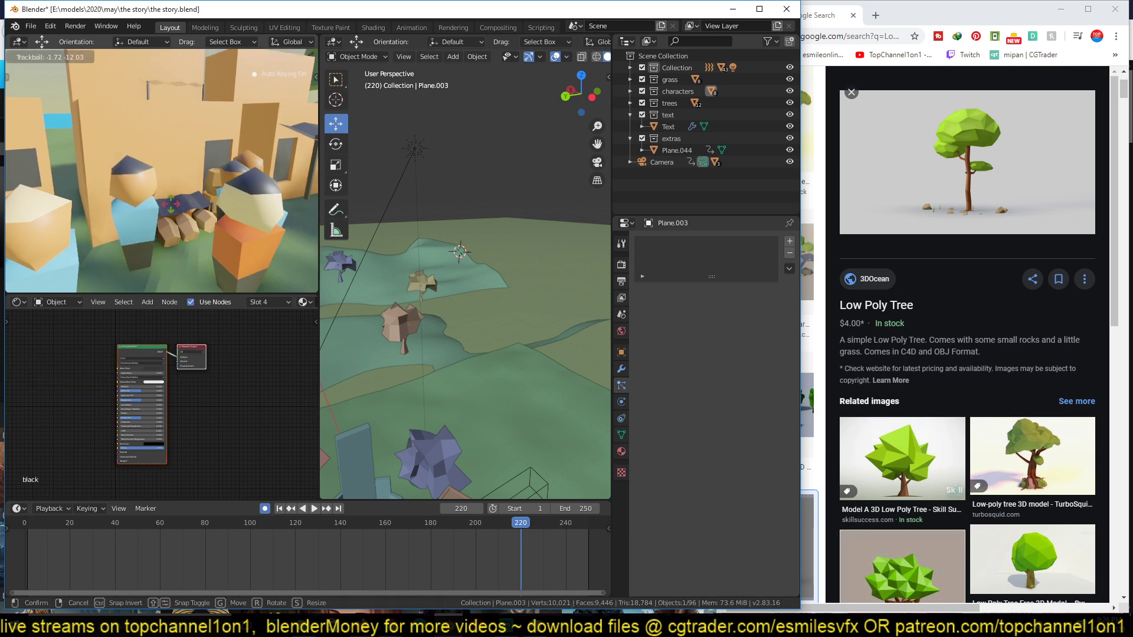
left_click(189, 204)
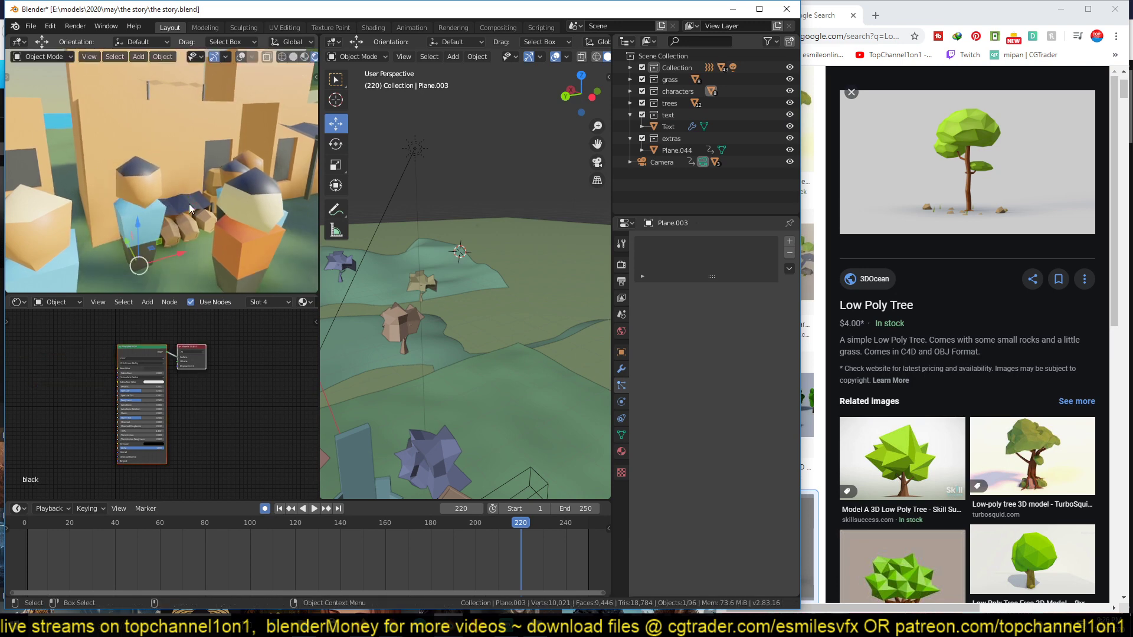
key("r")
key("r")
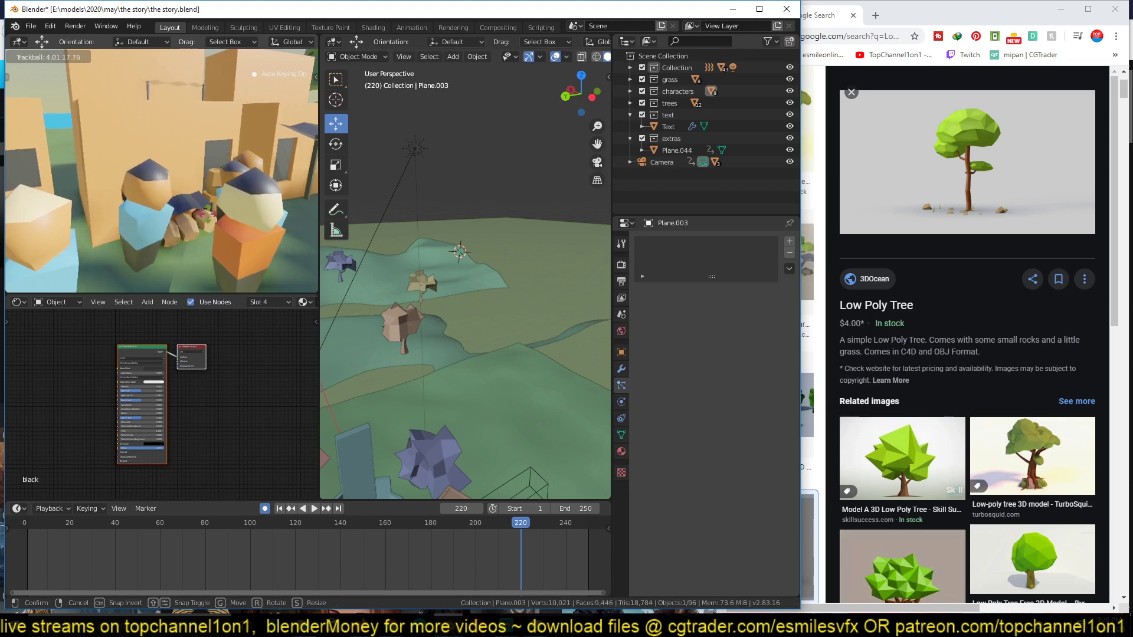
left_click(235, 229)
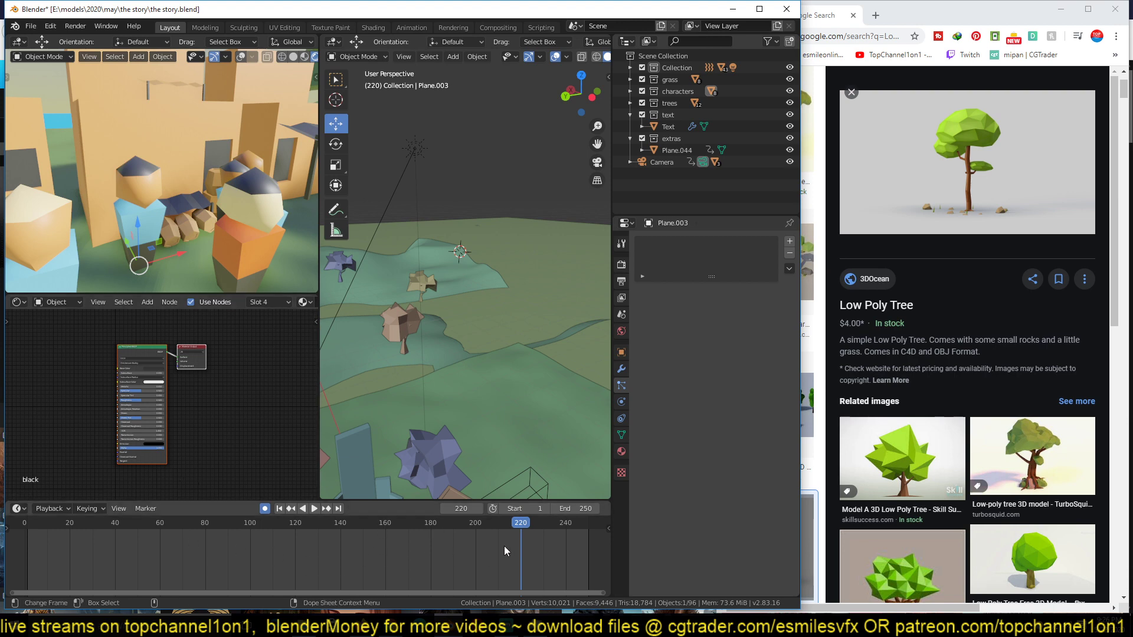
key("r")
key("r")
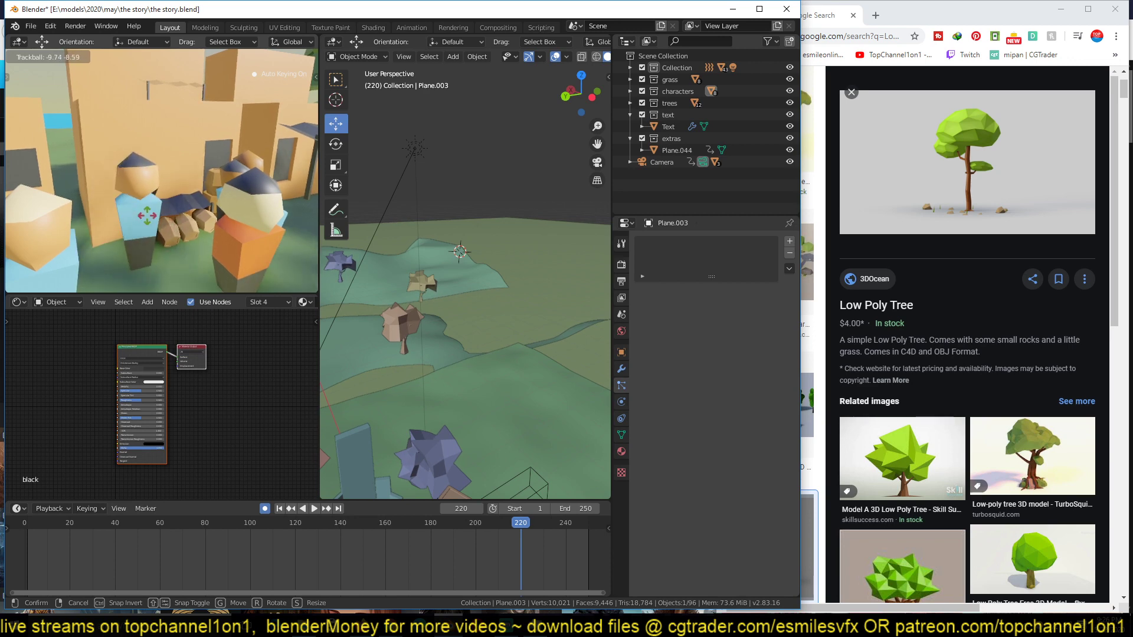
Try trackball-rotating the orange-shirted villager together with the blue-shirted one.
left_click(210, 234)
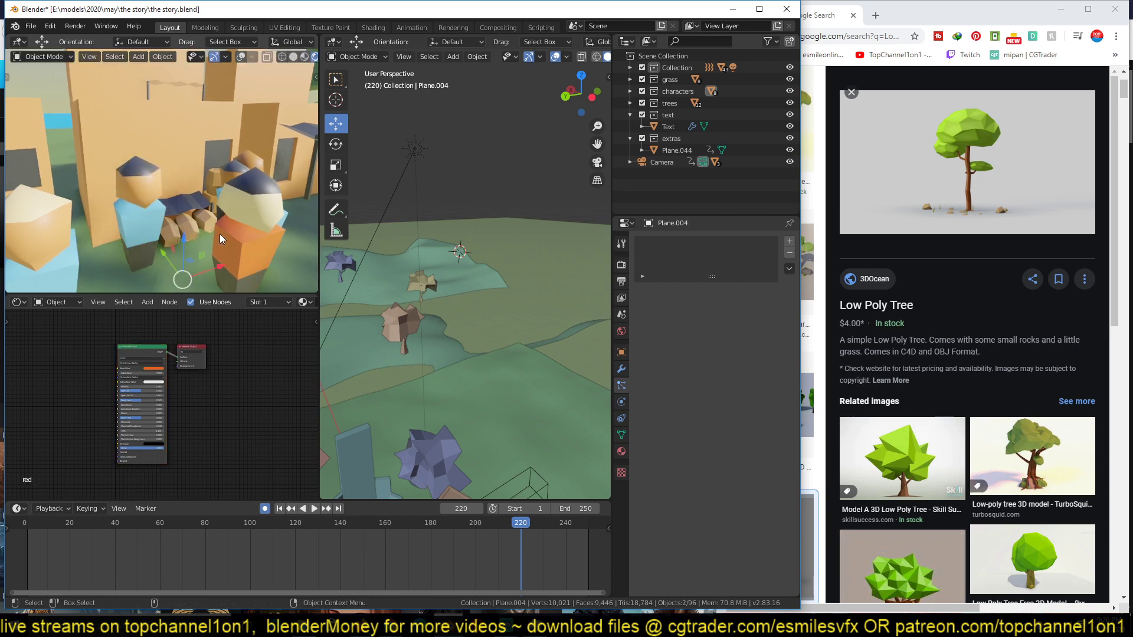
key("r")
key("r")
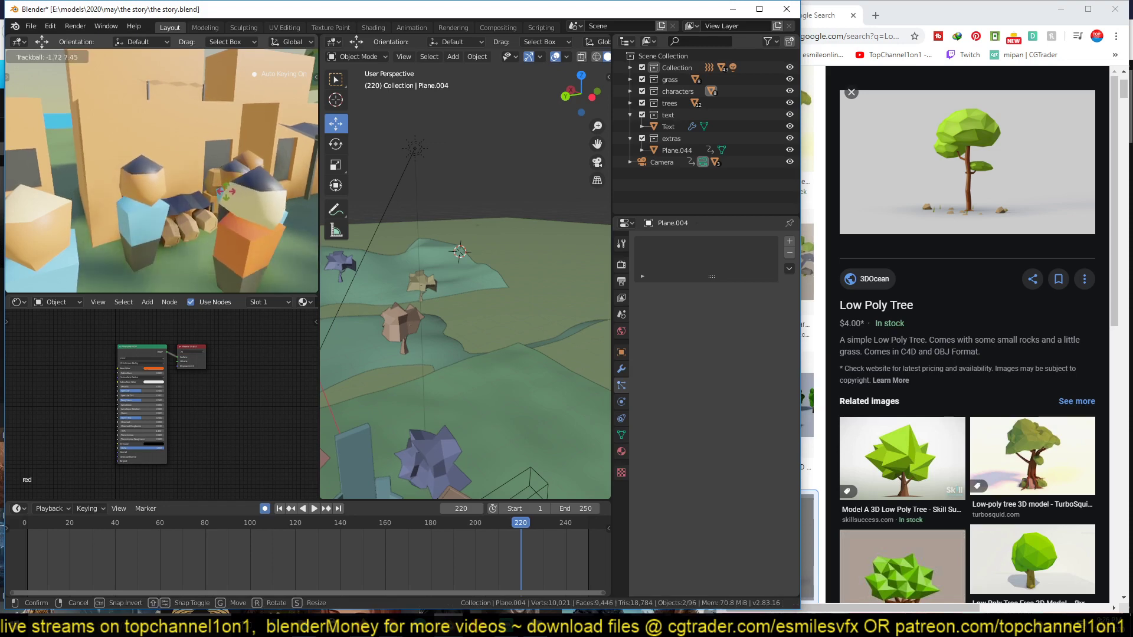
left_click(232, 203)
left_click(229, 207)
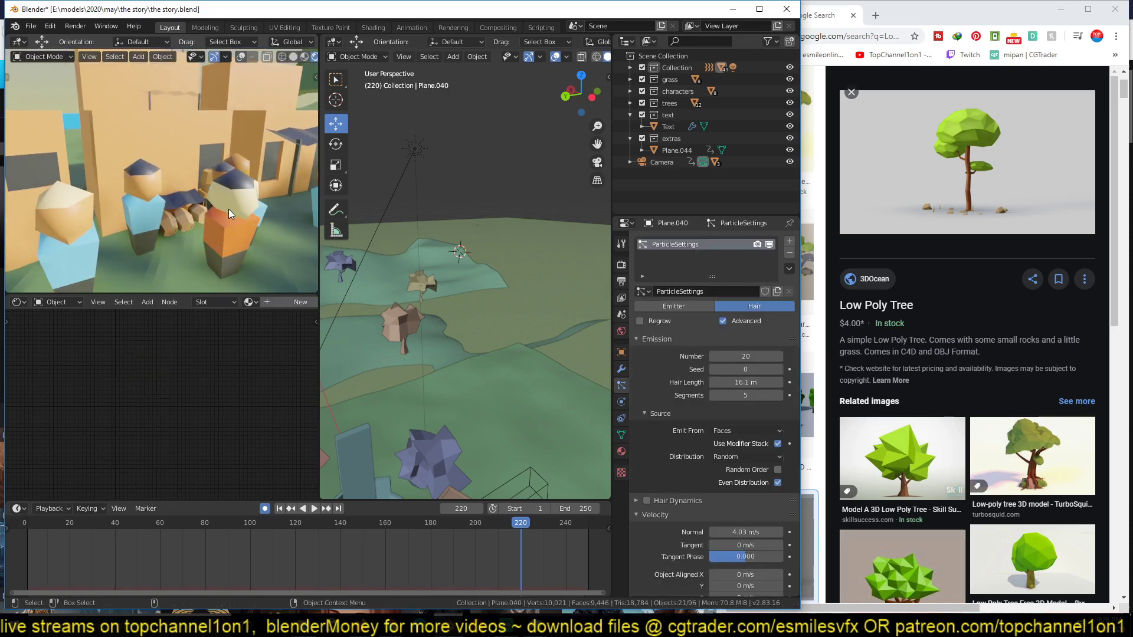
left_click(253, 239)
left_click(235, 240)
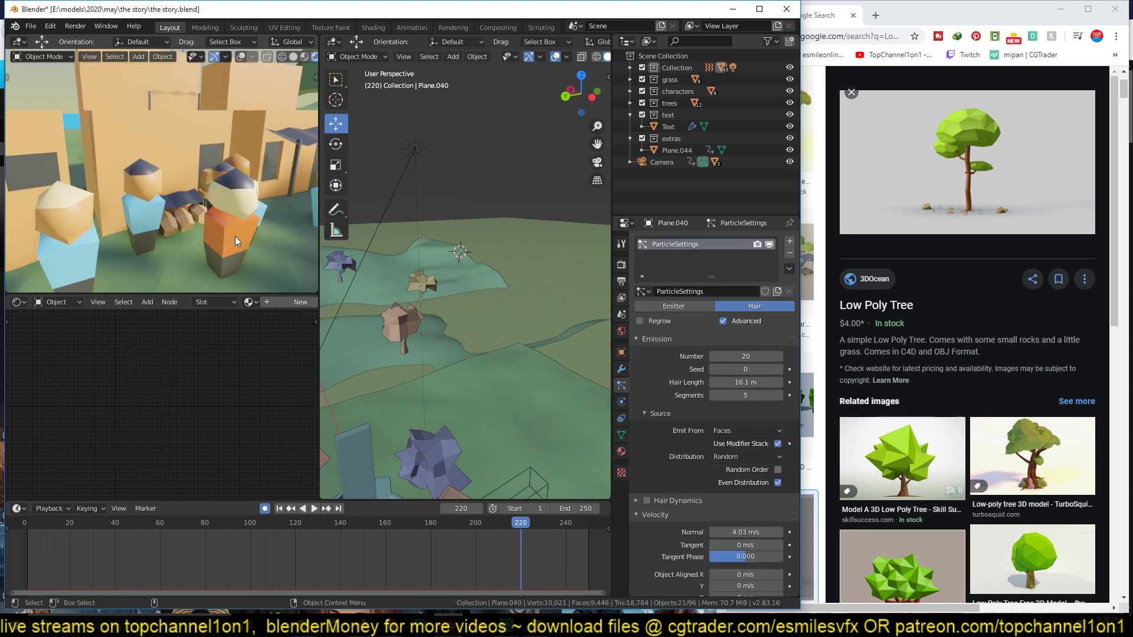
Switch to Chrome and search YouTube for thinmatrix in a new tab, ending on the low-poly tree image results.
left_click(928, 3)
left_click(873, 17)
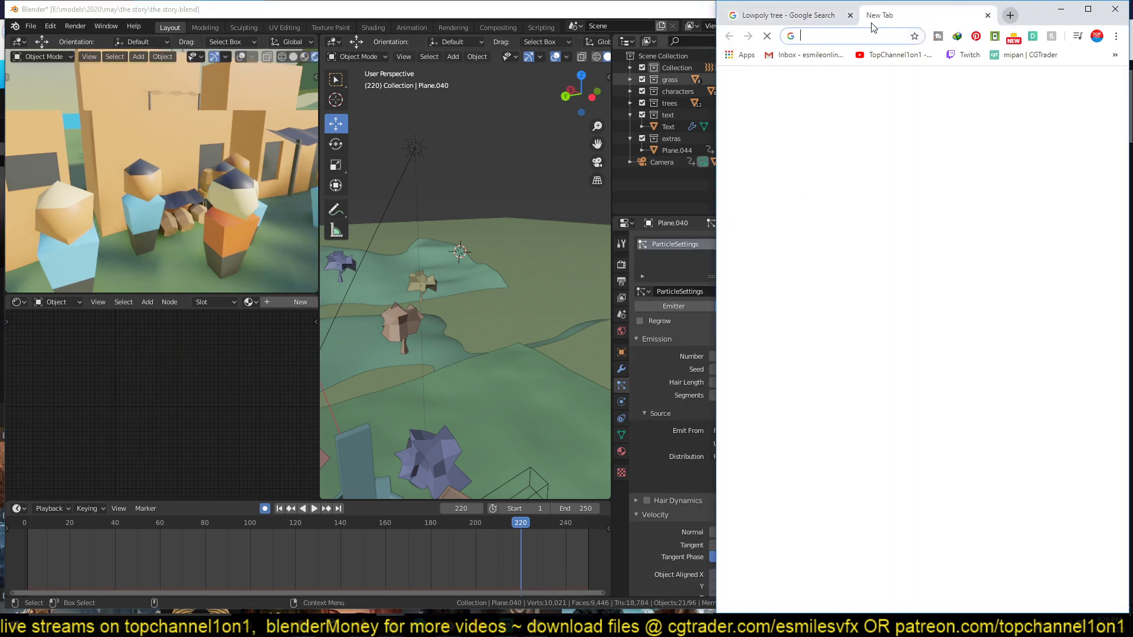
type("think")
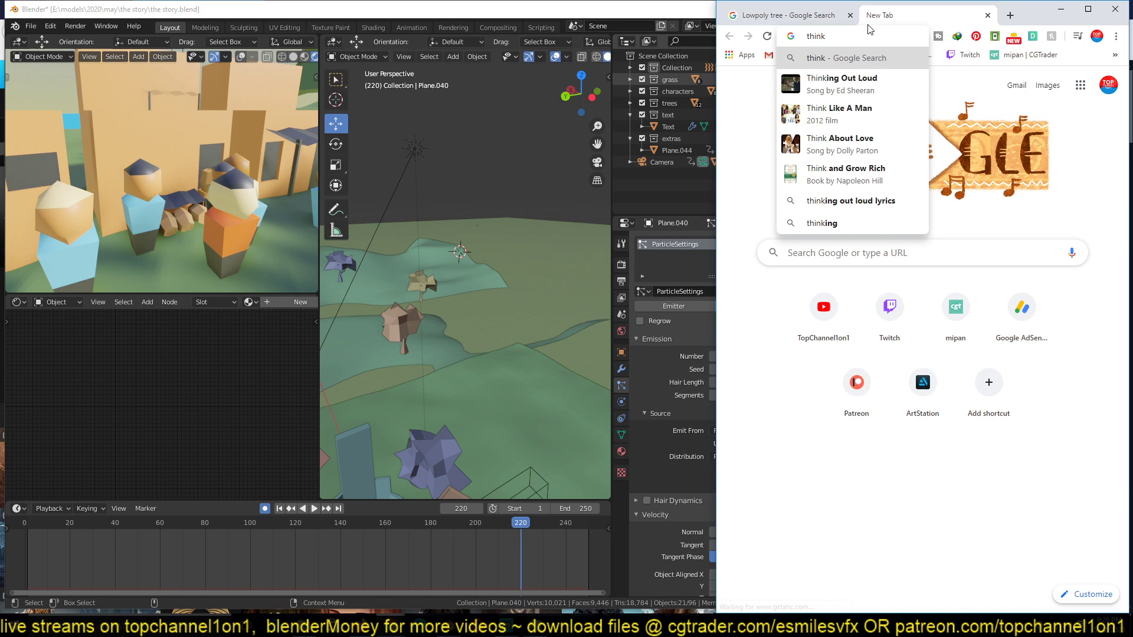
type("yout")
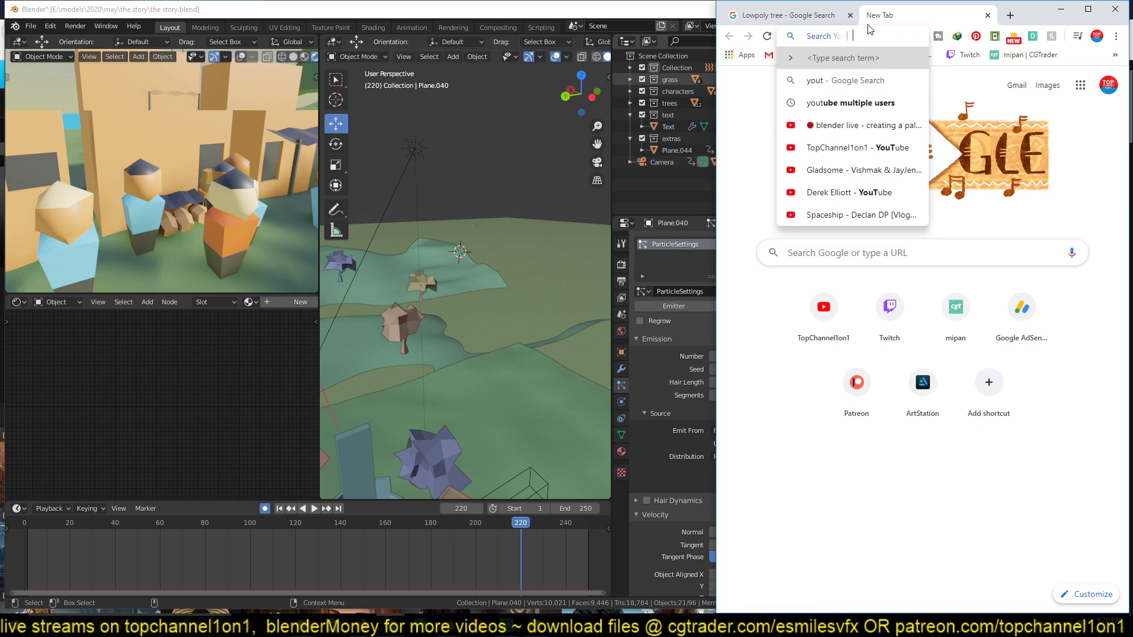
type("think")
key("Return")
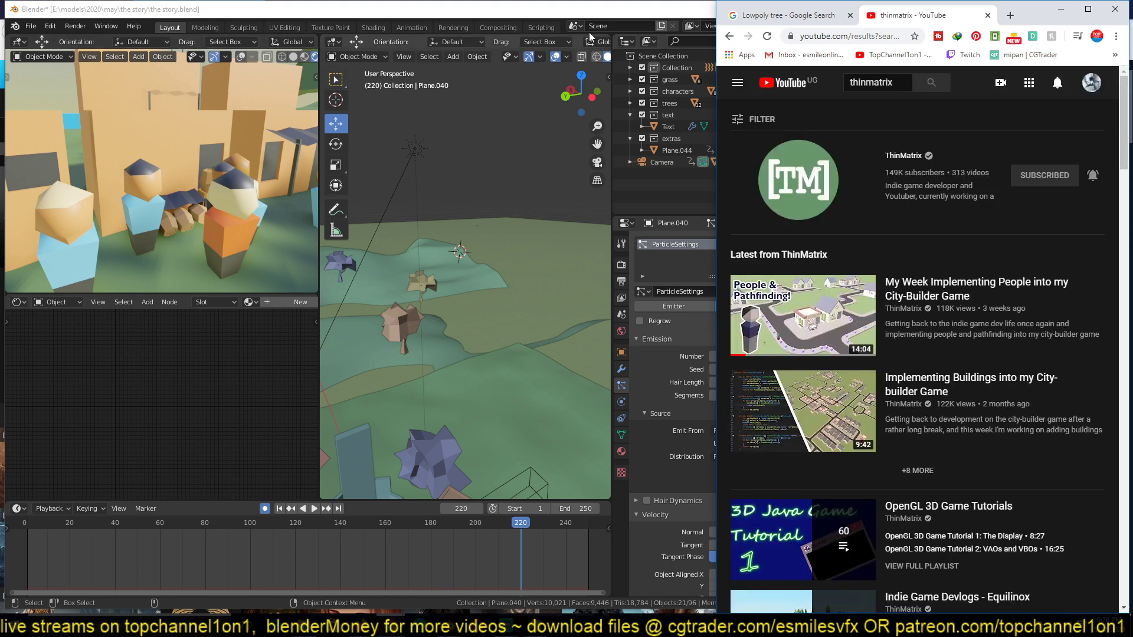
left_click(800, 16)
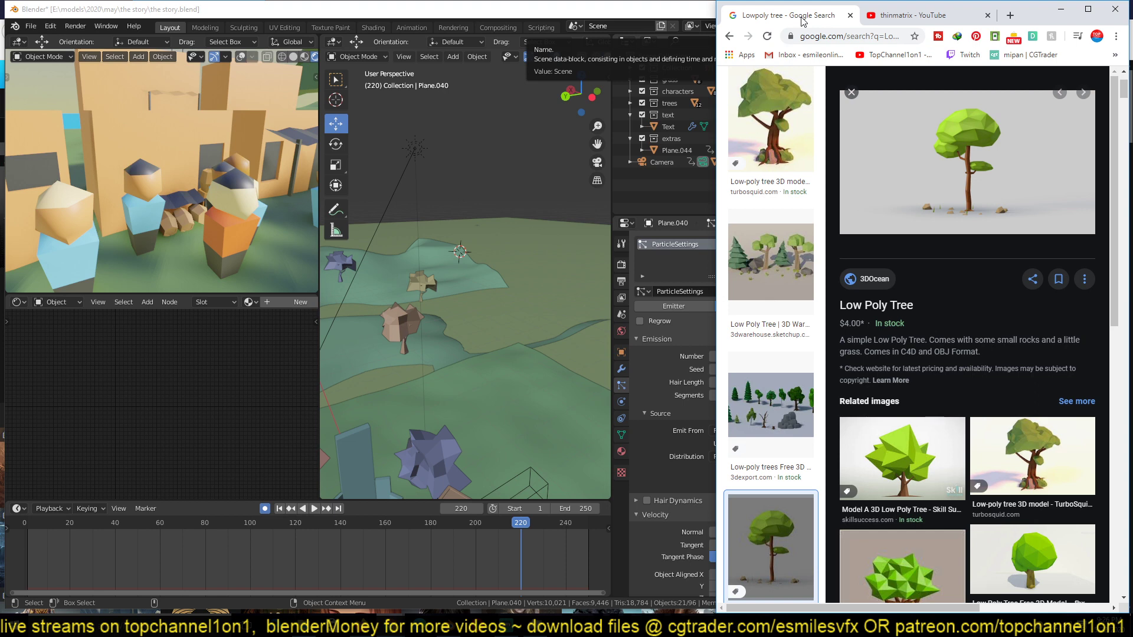
Switch back to Blender and try tilting only the orange-shirted villager with trackball rotation.
left_click(459, 23)
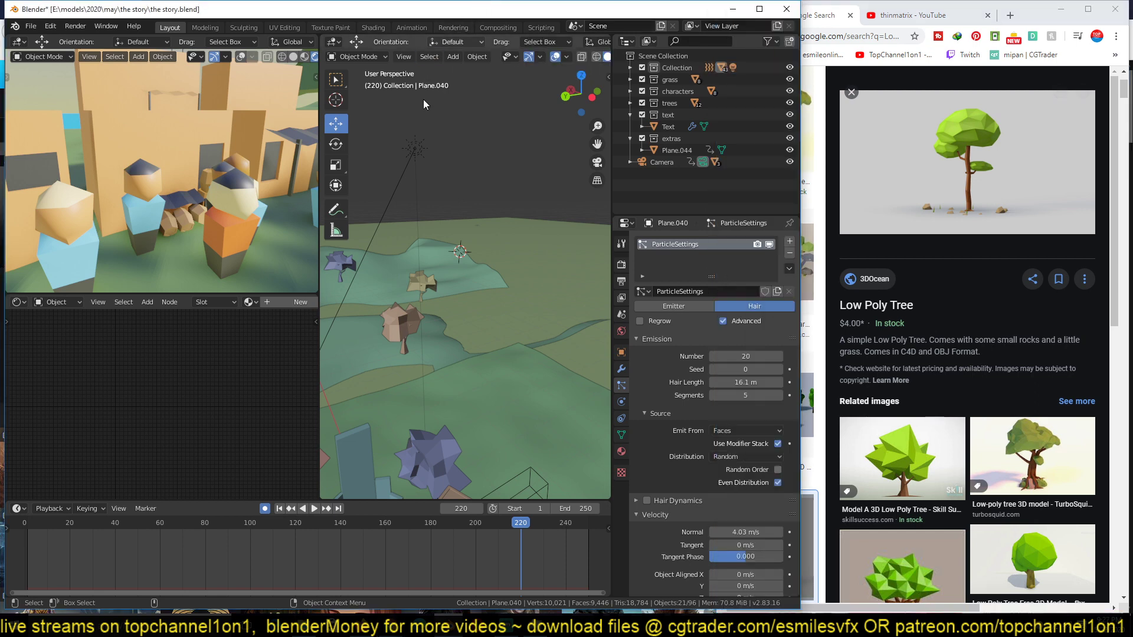
left_click(247, 192)
key("r")
key("r")
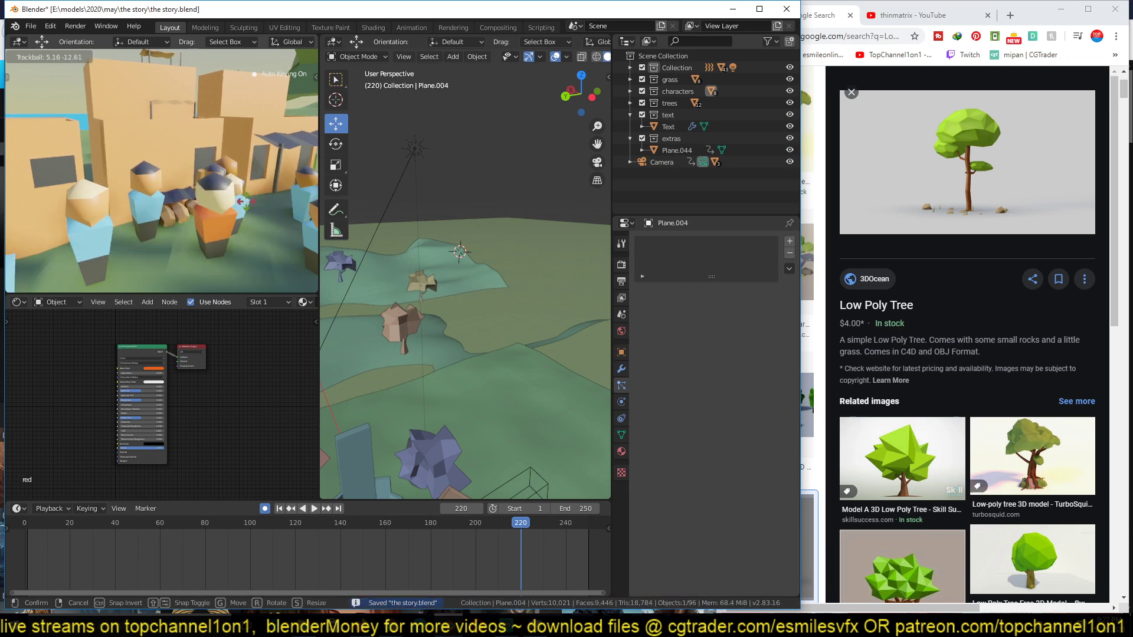
left_click(252, 195)
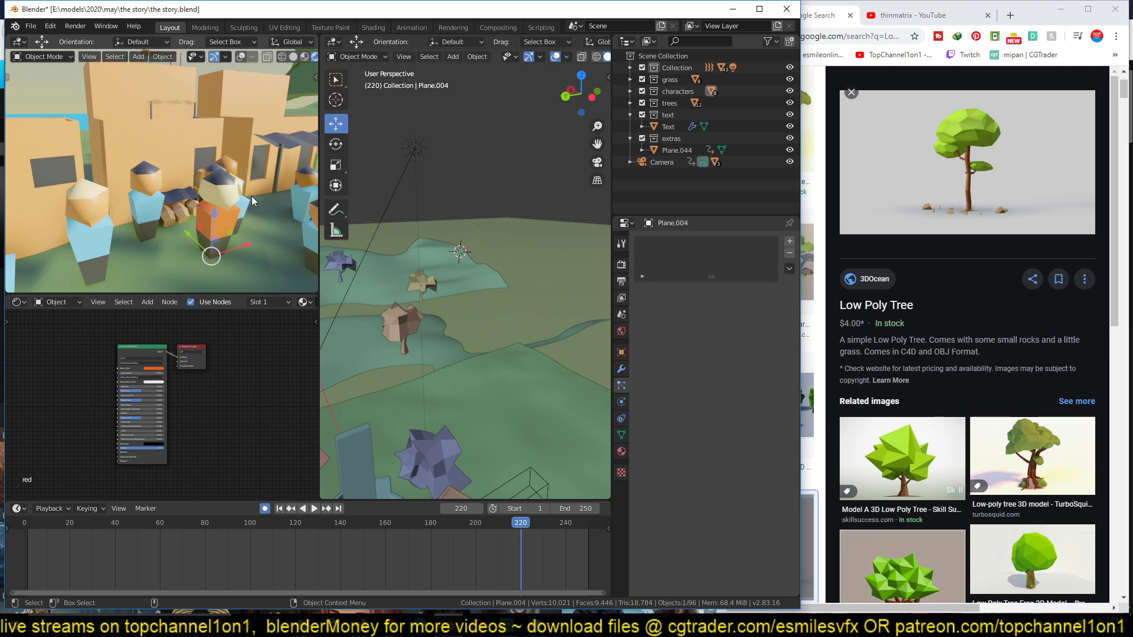
key("r")
key("r")
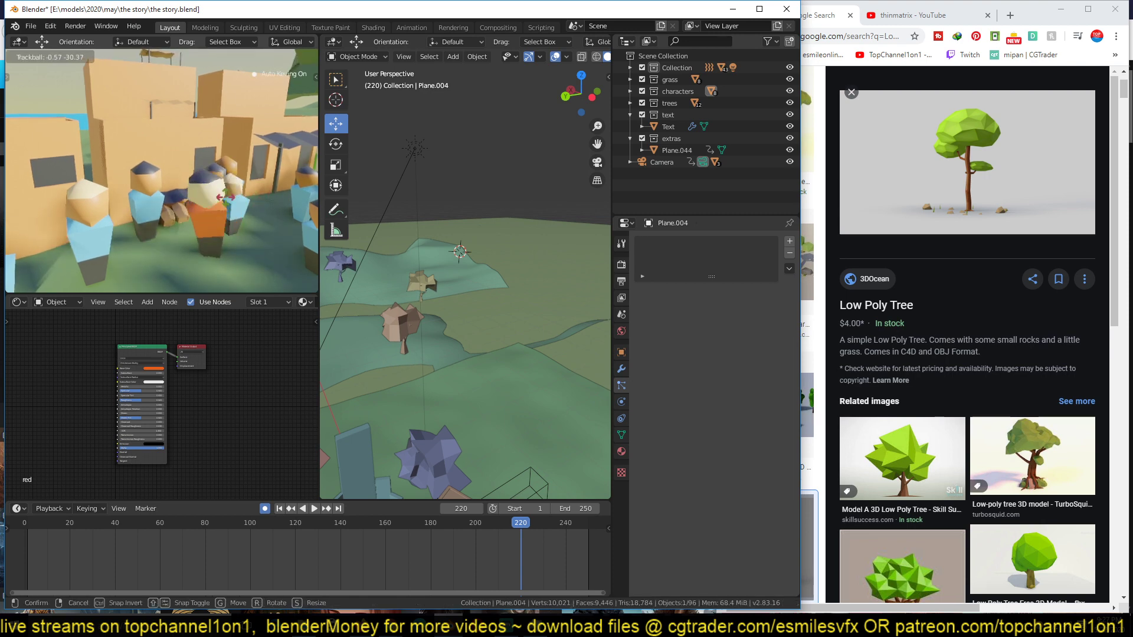
left_click(223, 197)
Switch to the Edge browser and view the channel dashboard in YouTube Studio.
middle_click_drag(263, 190, 249, 210)
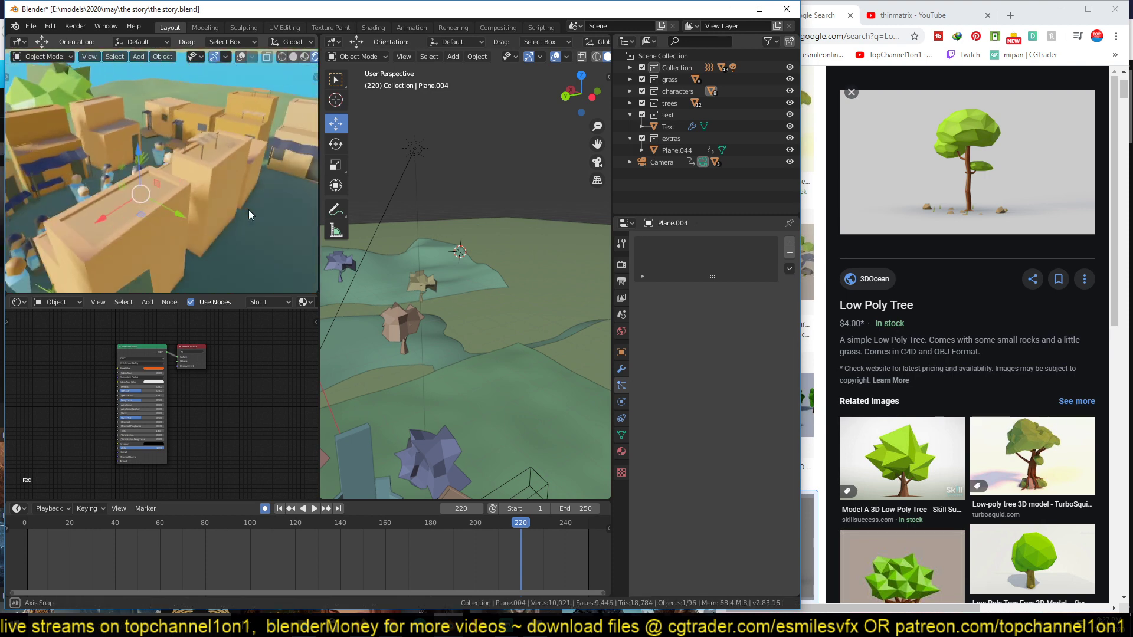
scroll(246, 207, "down", 3)
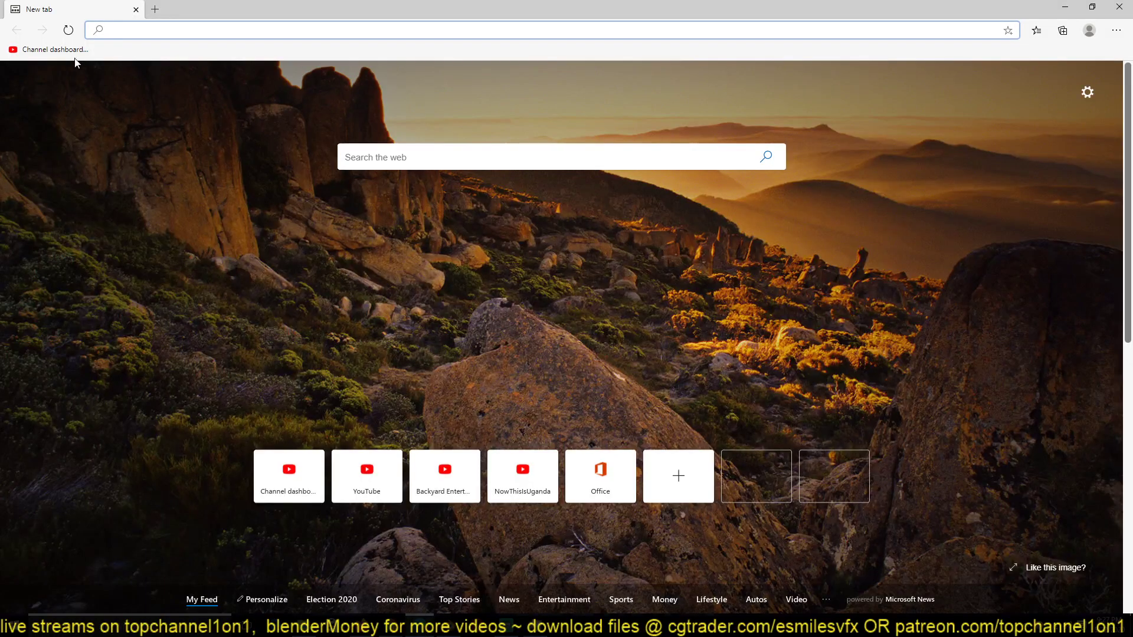
left_click(64, 52)
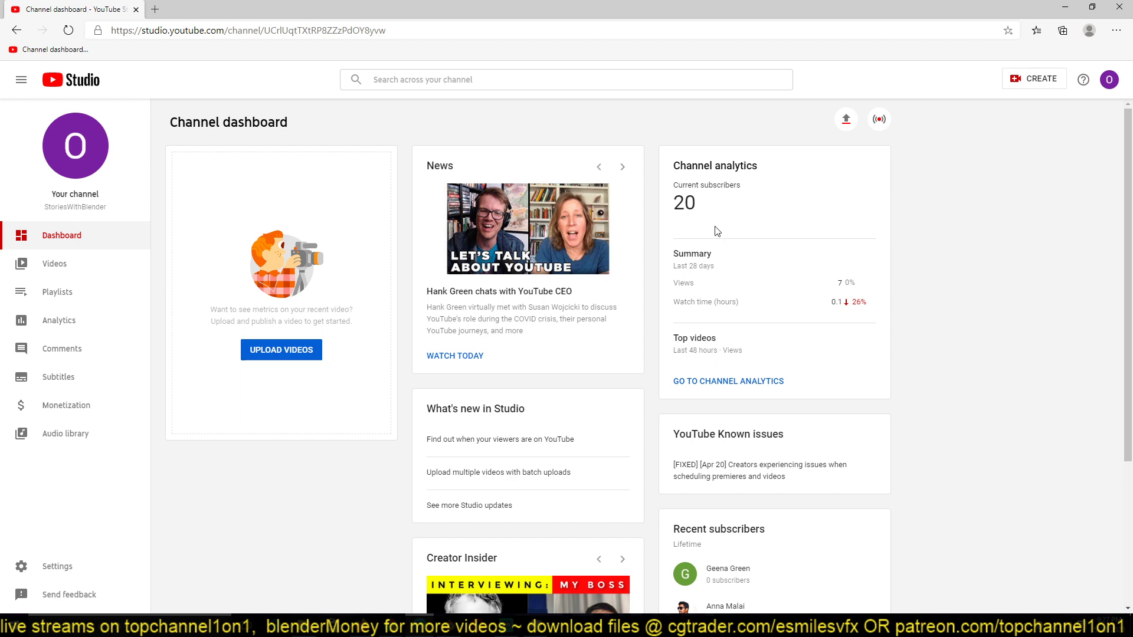
left_click(1067, 9)
Return to the camera view in Blender and play the animation from the start, stopping at frame 61.
middle_click_drag(271, 207, 250, 133)
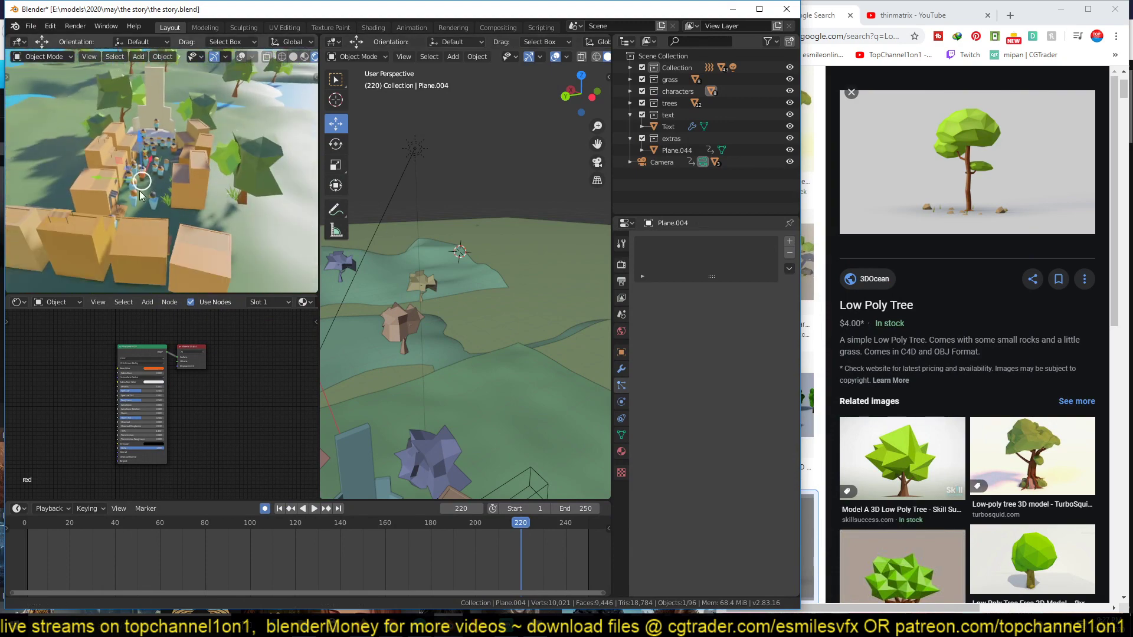
key("KP_0")
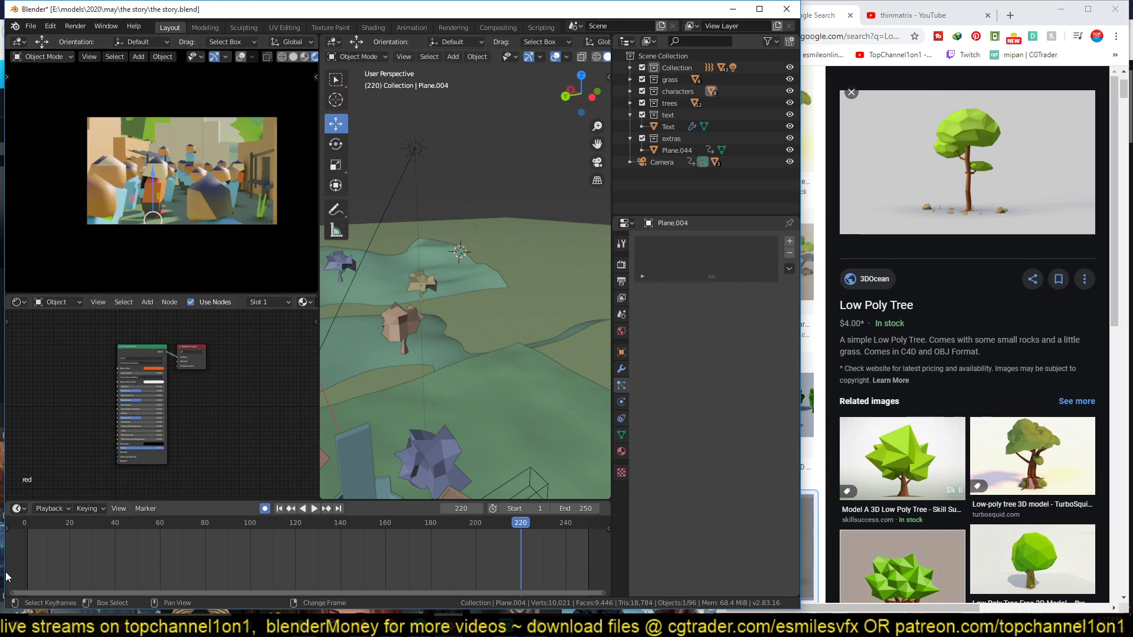
left_click(18, 522)
key("space")
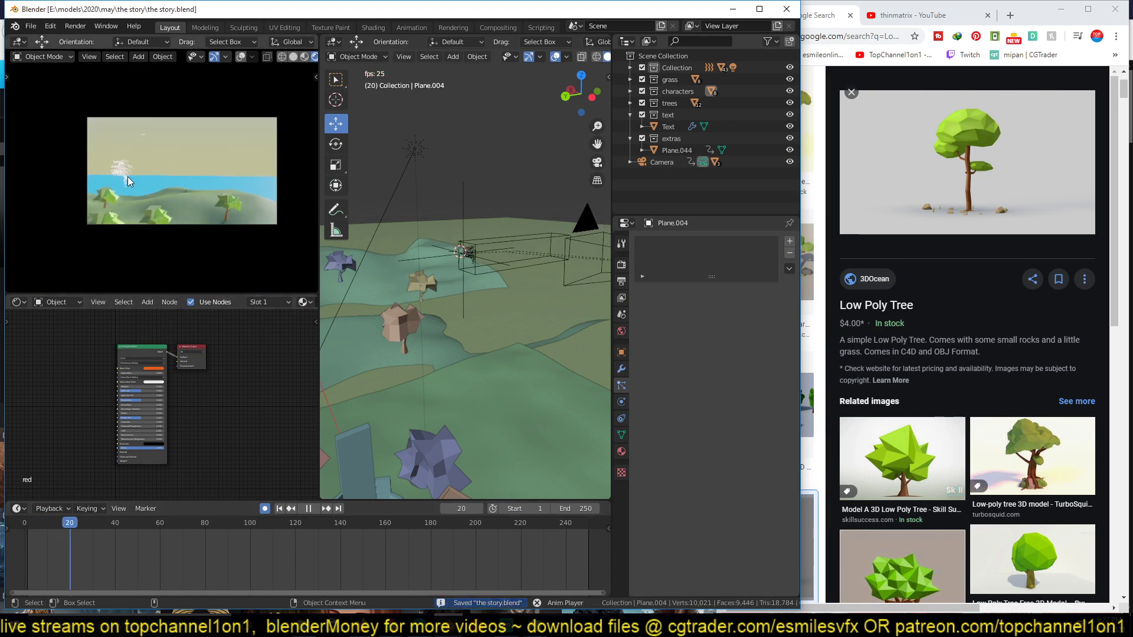
key("space")
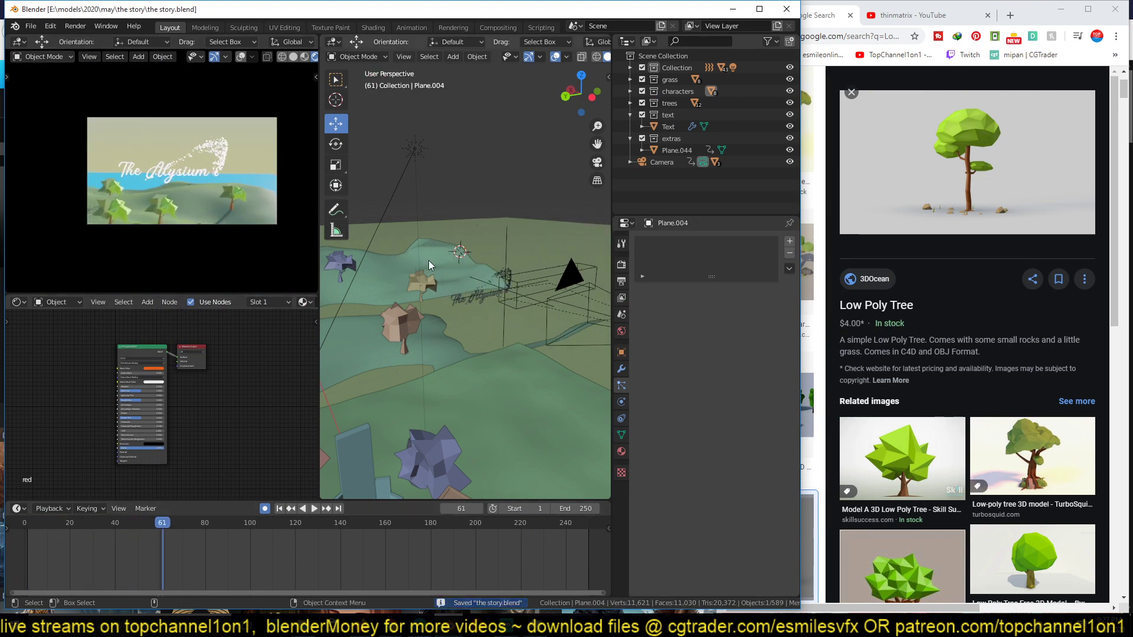
Select the title text object and examine its Boolean and Build modifier settings.
left_click(466, 298)
scroll(466, 298, "up", 3)
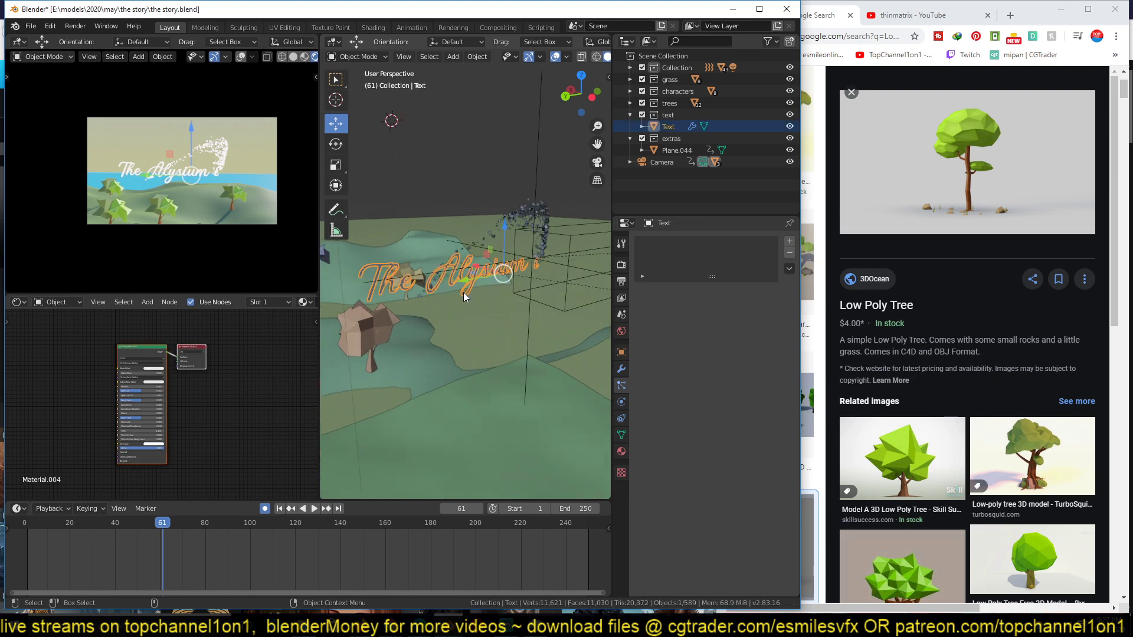
scroll(489, 268, "up", 6)
scroll(489, 268, "down", 3)
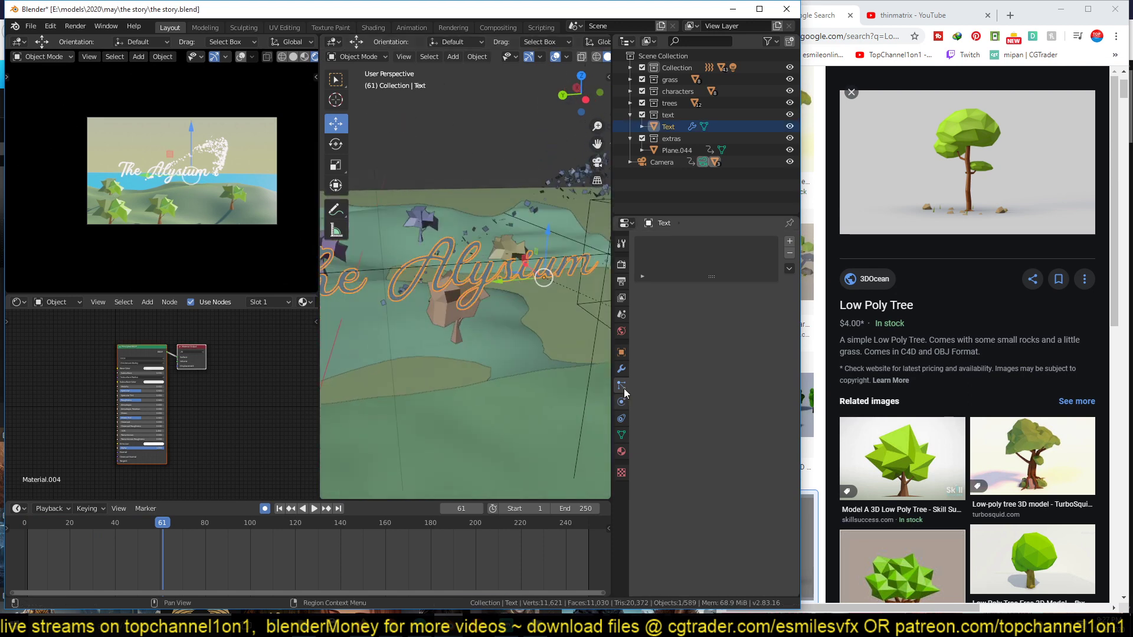
left_click(620, 368)
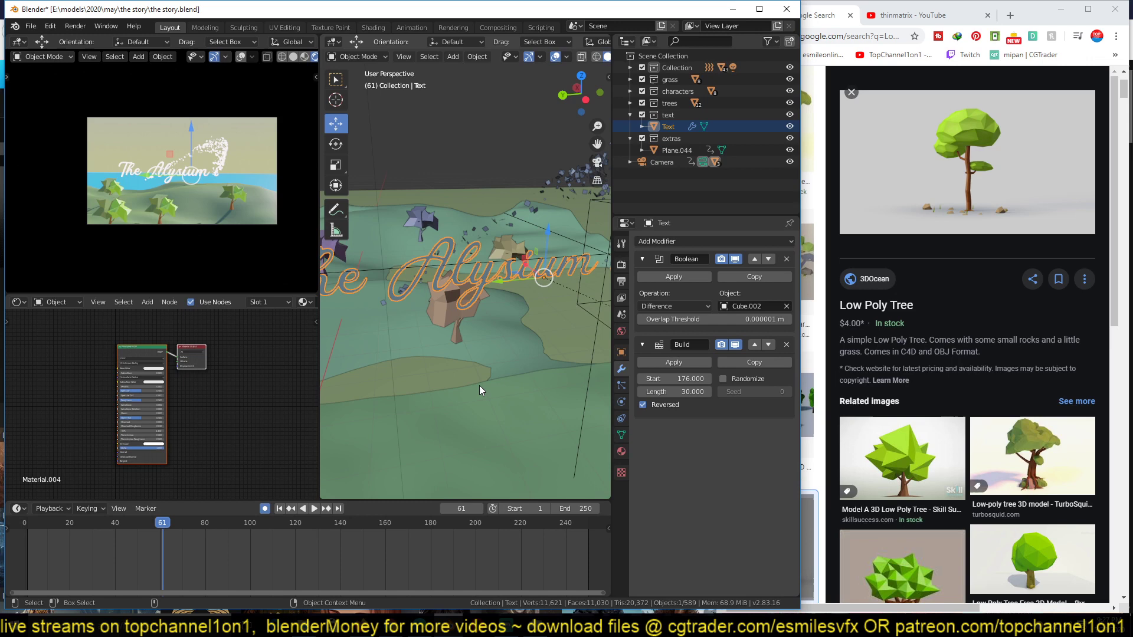
scroll(437, 278, "down", 2)
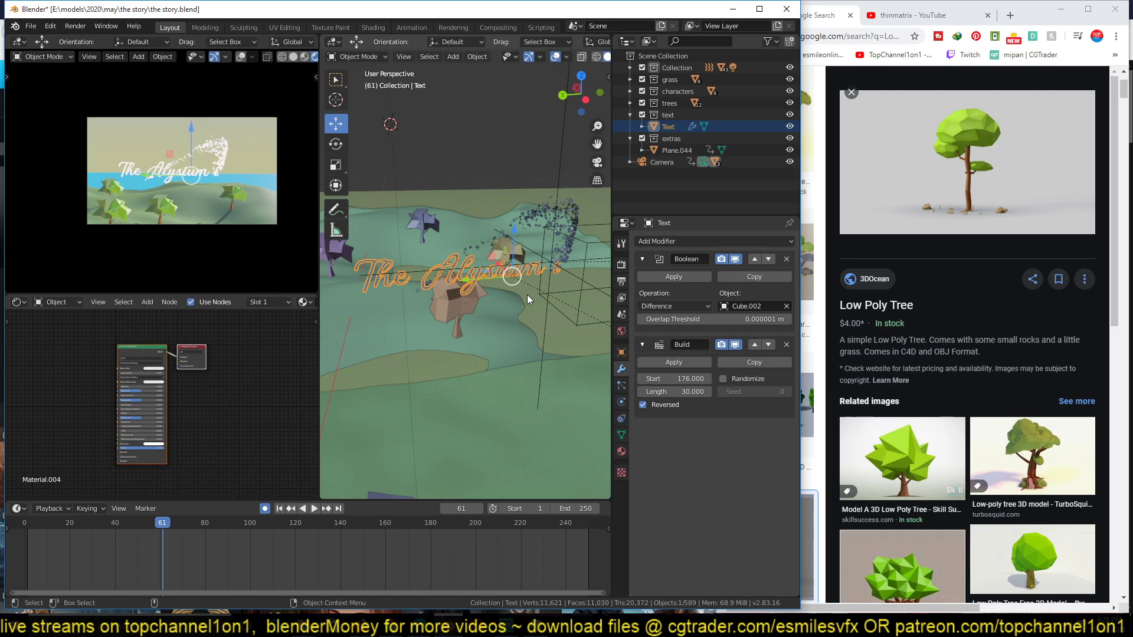
Play the title animation from frame 0 to frame 33 and inspect the partly revealed text from the side.
left_click(23, 558)
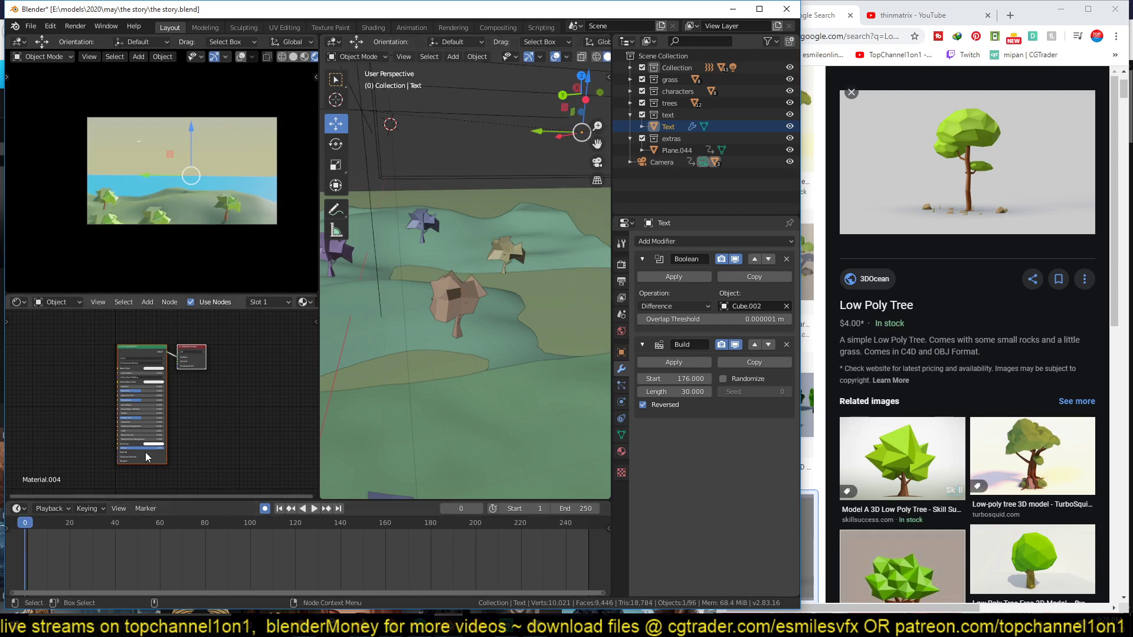
middle_click_drag(494, 263, 498, 316)
key("space")
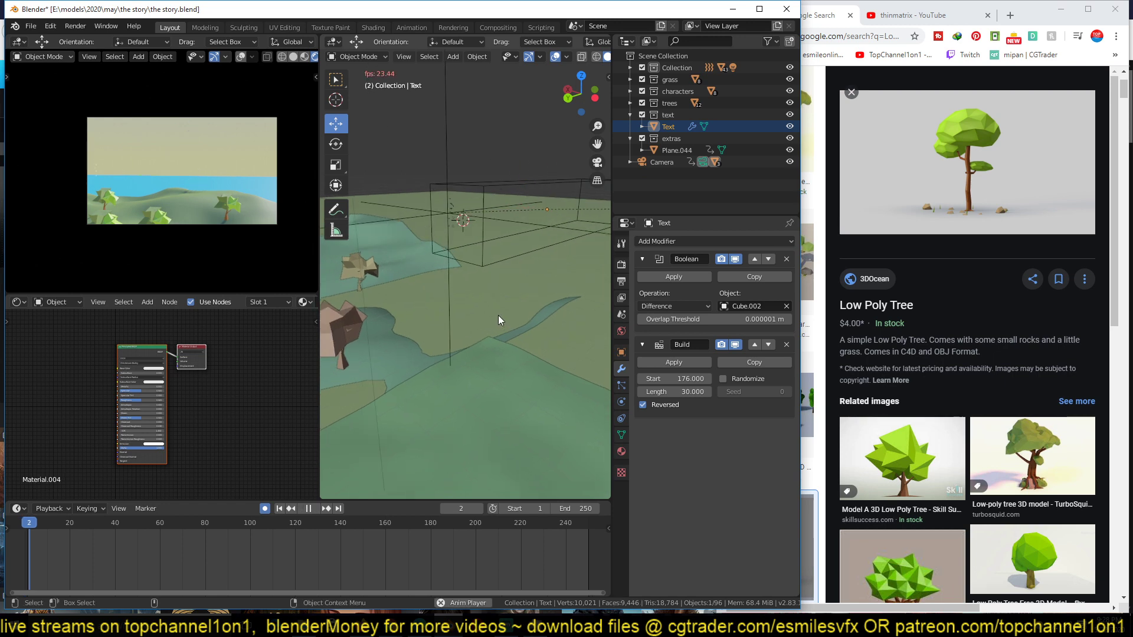
key("space")
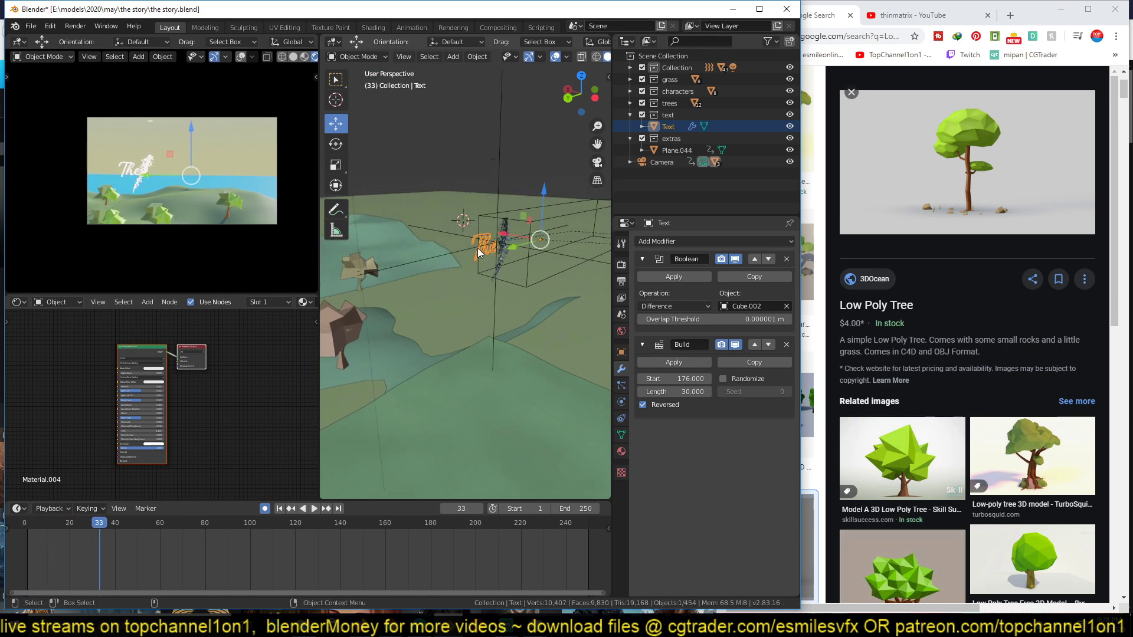
key("KP_Decimal")
middle_click_drag(476, 248, 441, 278)
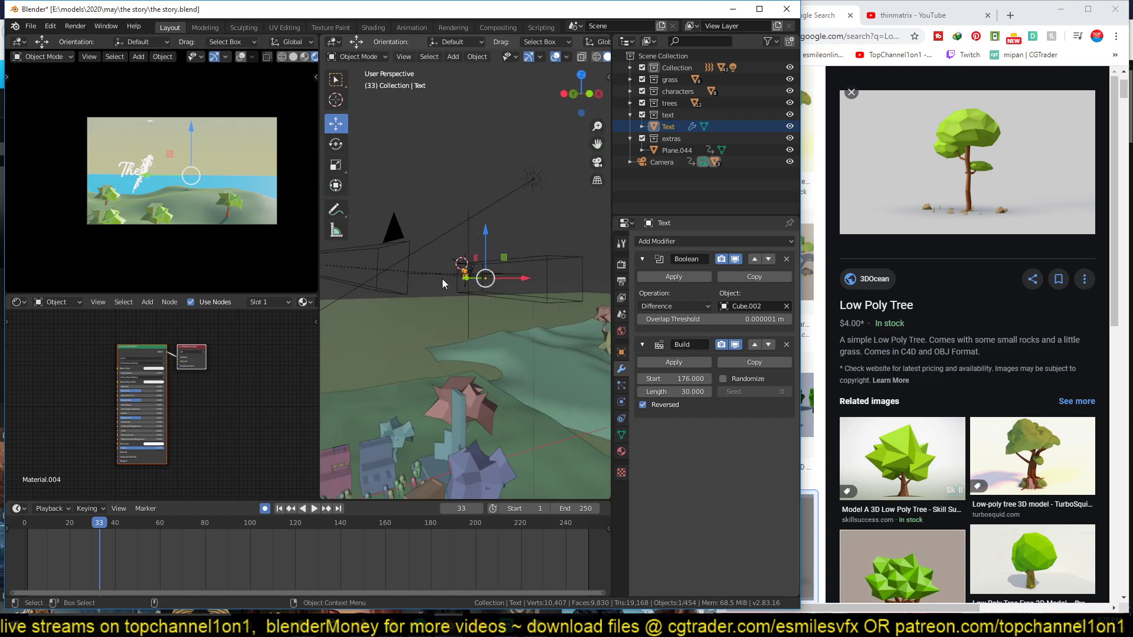
Select the camera and play the animation on to about frame 200 to show its move, ending the playback.
left_click(389, 234)
key("space")
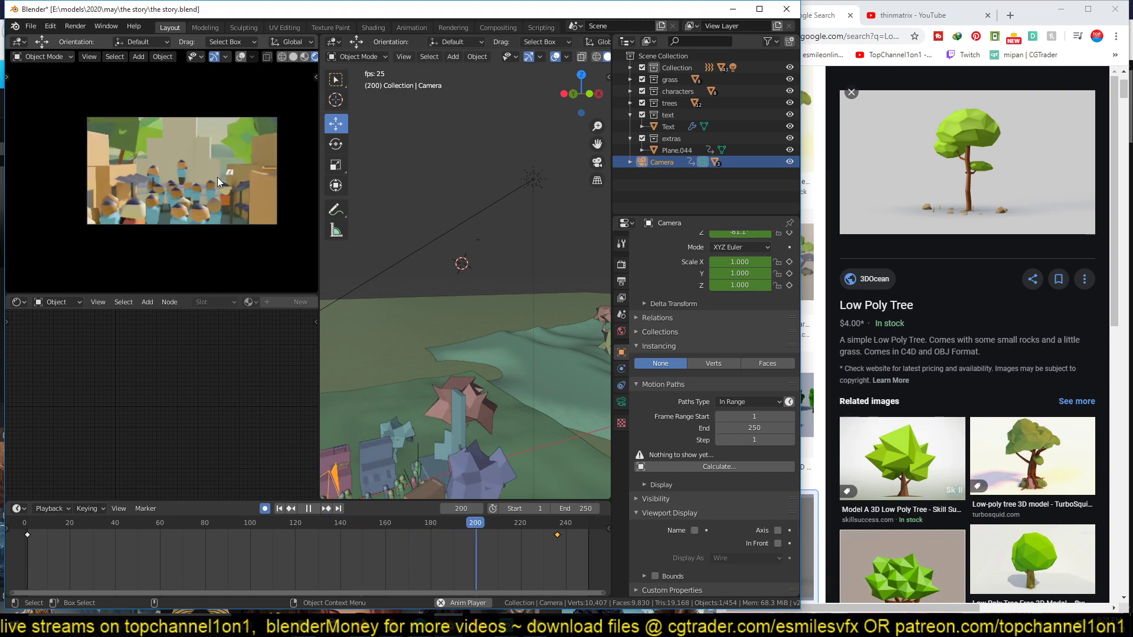
key("Escape")
middle_click_drag(463, 144, 525, 242)
Replay the animation from frame 0 to frame 37 and select the partly revealed title text.
left_click(24, 552)
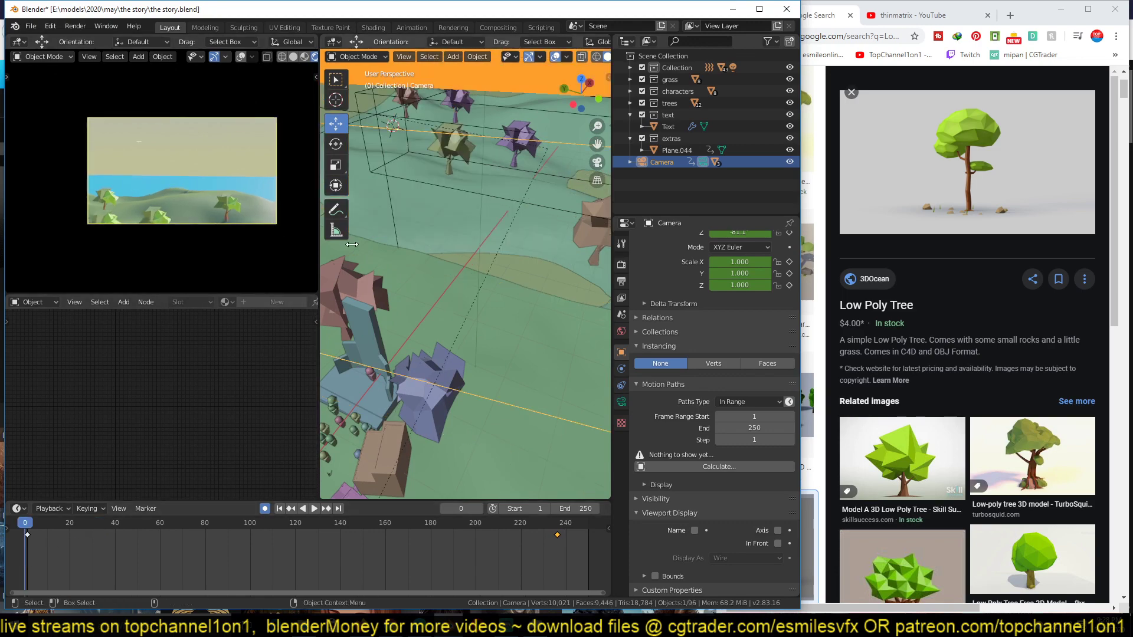
middle_click_drag(352, 244, 434, 236)
key("space")
key("space")
left_click(503, 278)
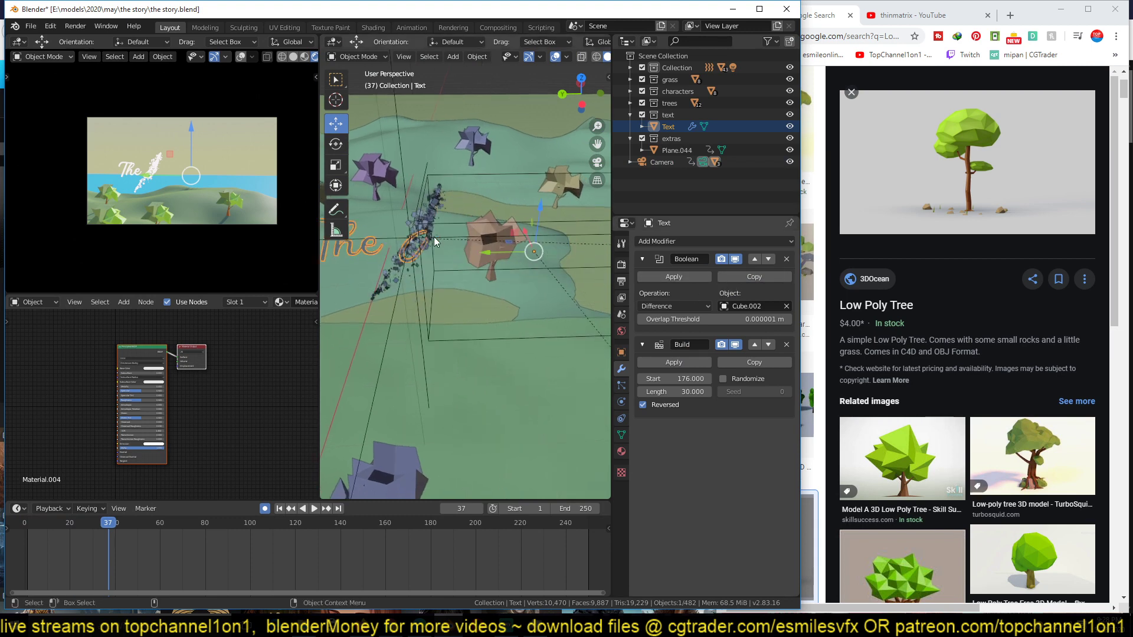
left_click(464, 177)
left_click(369, 259)
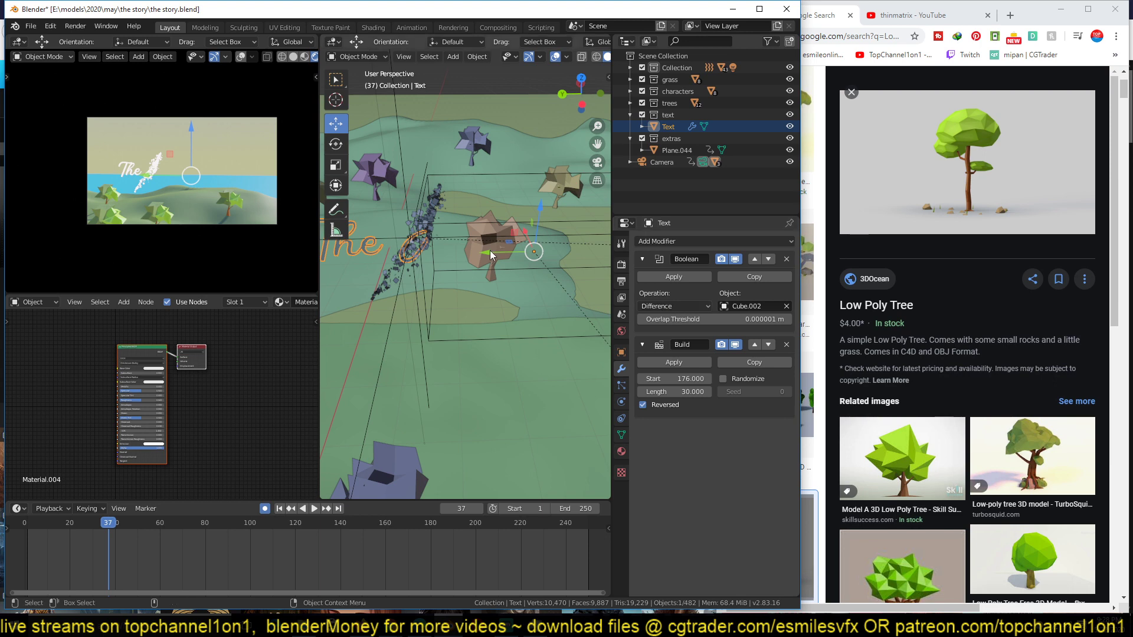
Select the Boolean cutter cube beside the title and play the animation on to frame 76.
middle_click_drag(490, 250, 483, 217)
left_click(492, 202)
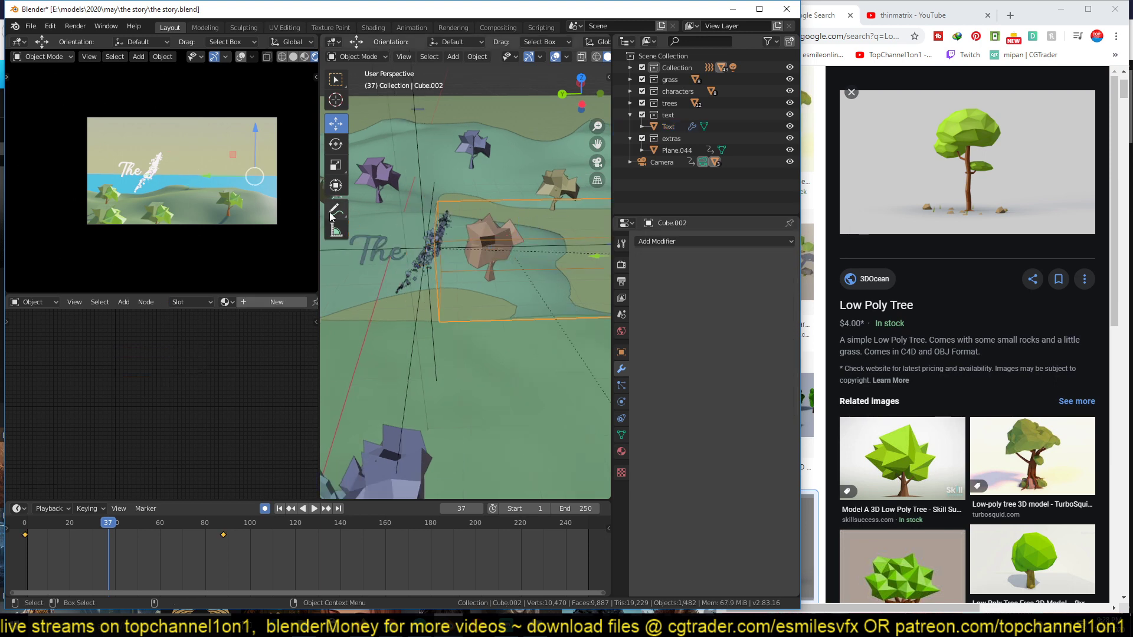
key("space")
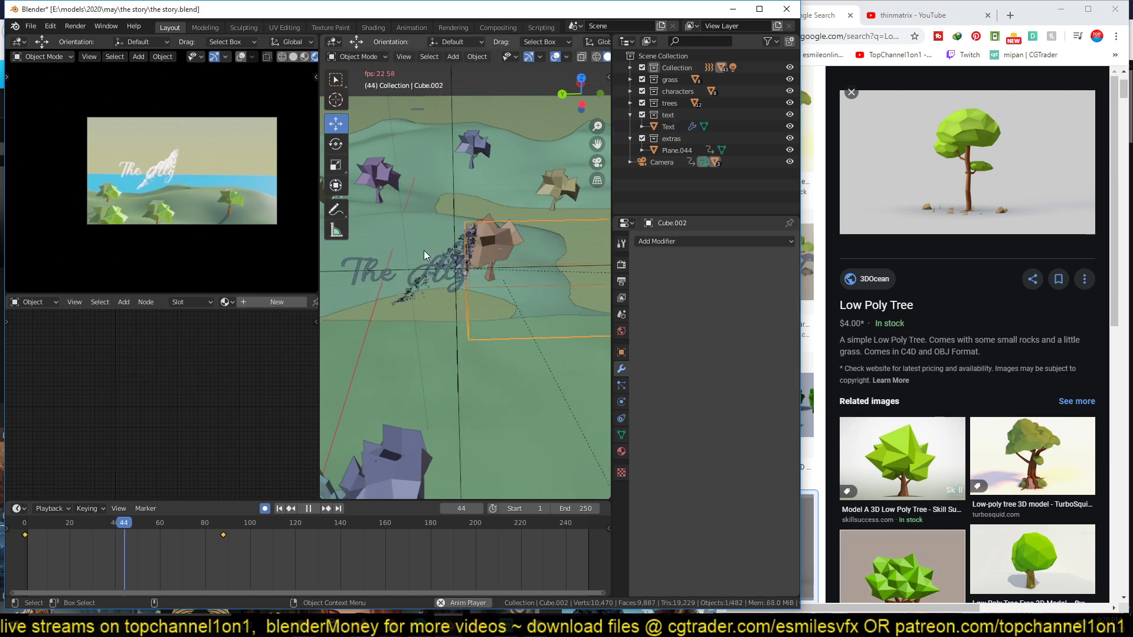
key("space")
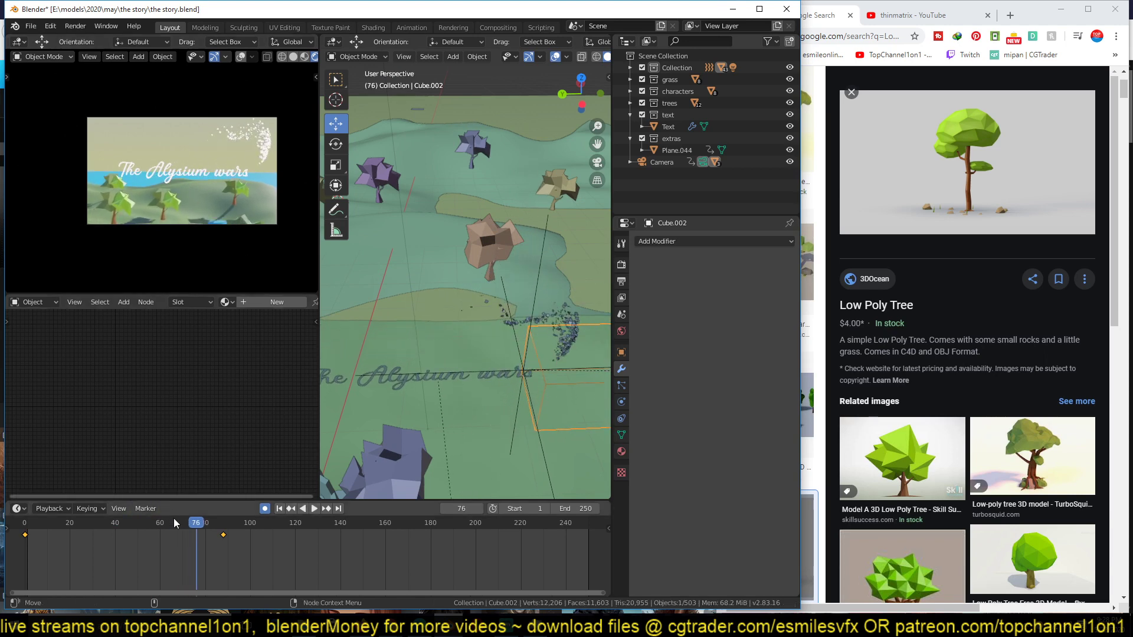
Go to frame 41, turn off auto keying, and try moving the cutter cube along the title.
left_click_drag(174, 518, 118, 536)
left_click(266, 508)
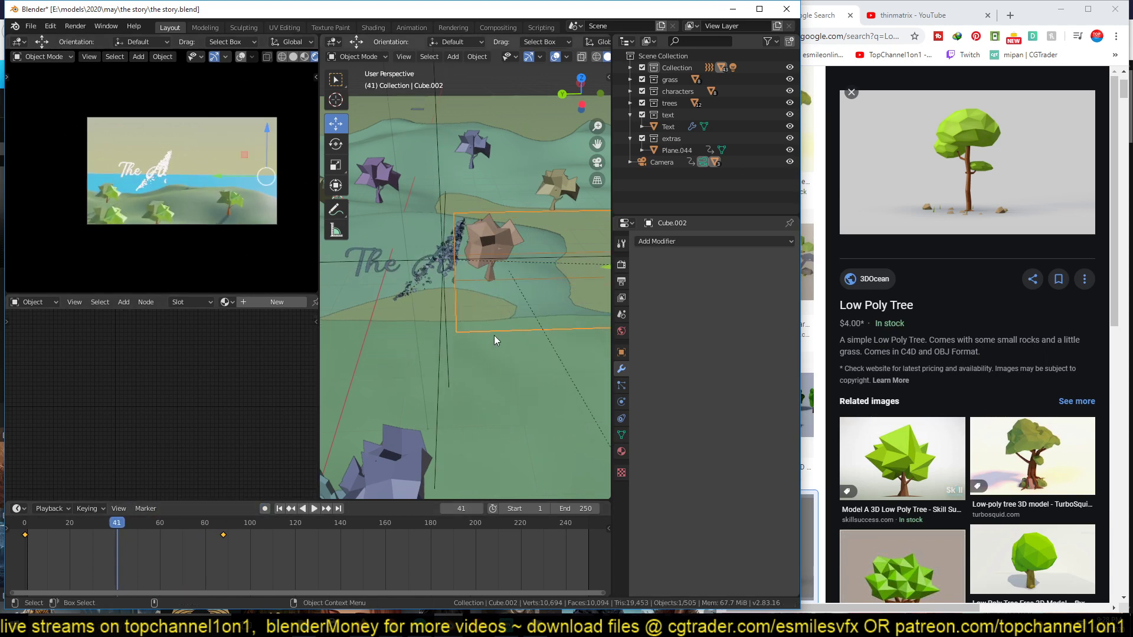
key("g")
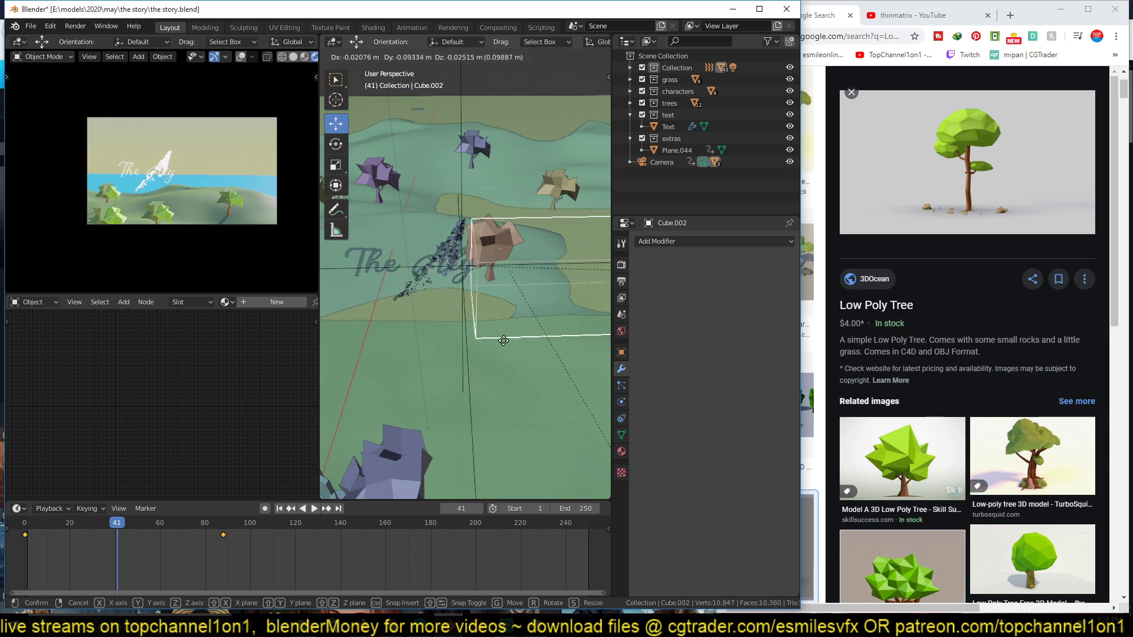
left_click(477, 342)
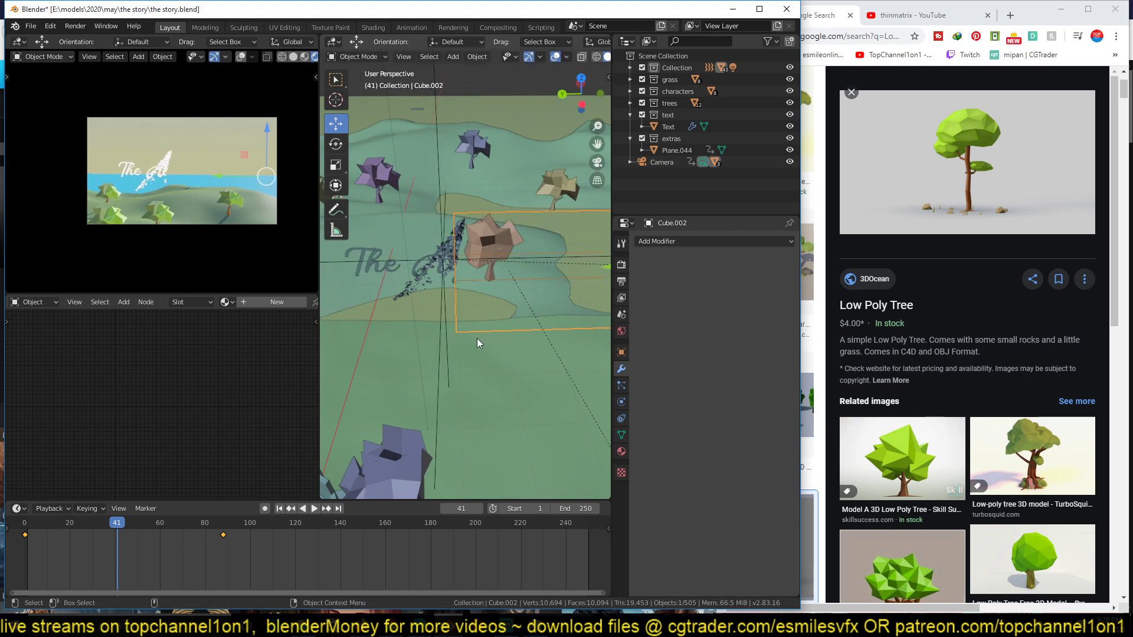
Replay the cutter cube's animation from the start, stopping at frame 43.
right_click(26, 558)
key("space")
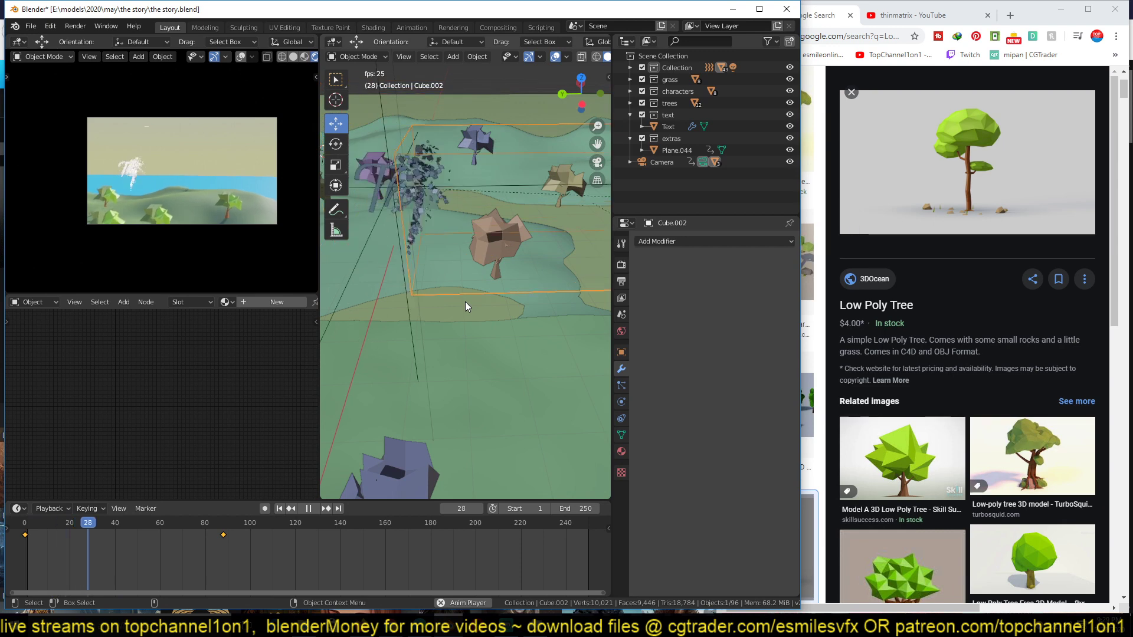
key("space")
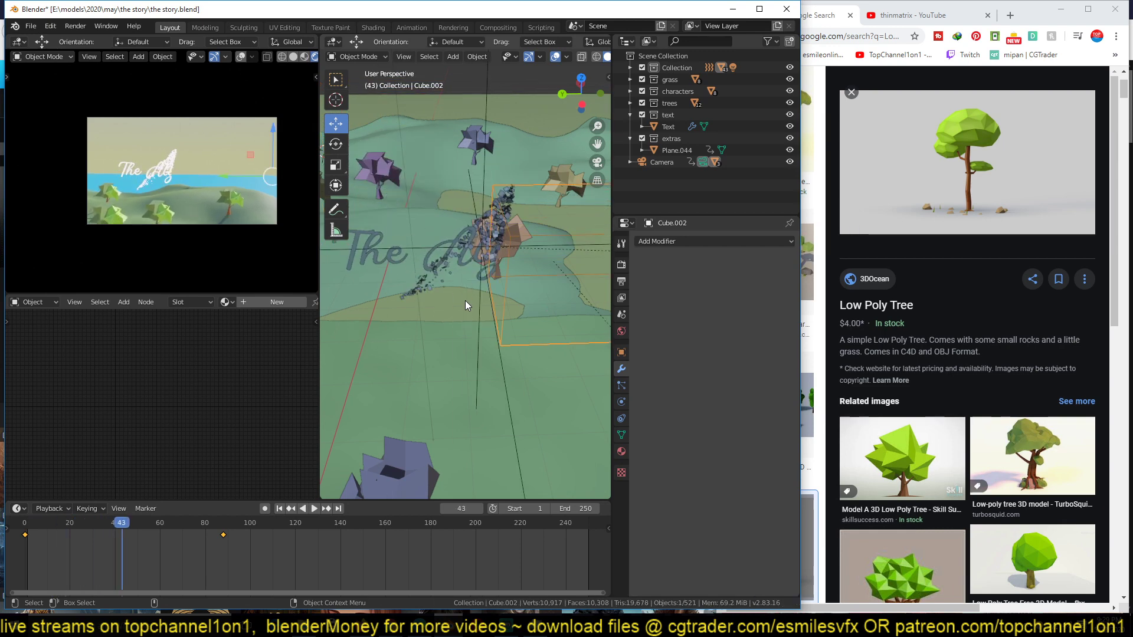
Select the particle emitter plane at the title's reveal edge and replay the animation from the start to frame 43.
key("ctrl+z")
key("ctrl+z")
key("ctrl+z")
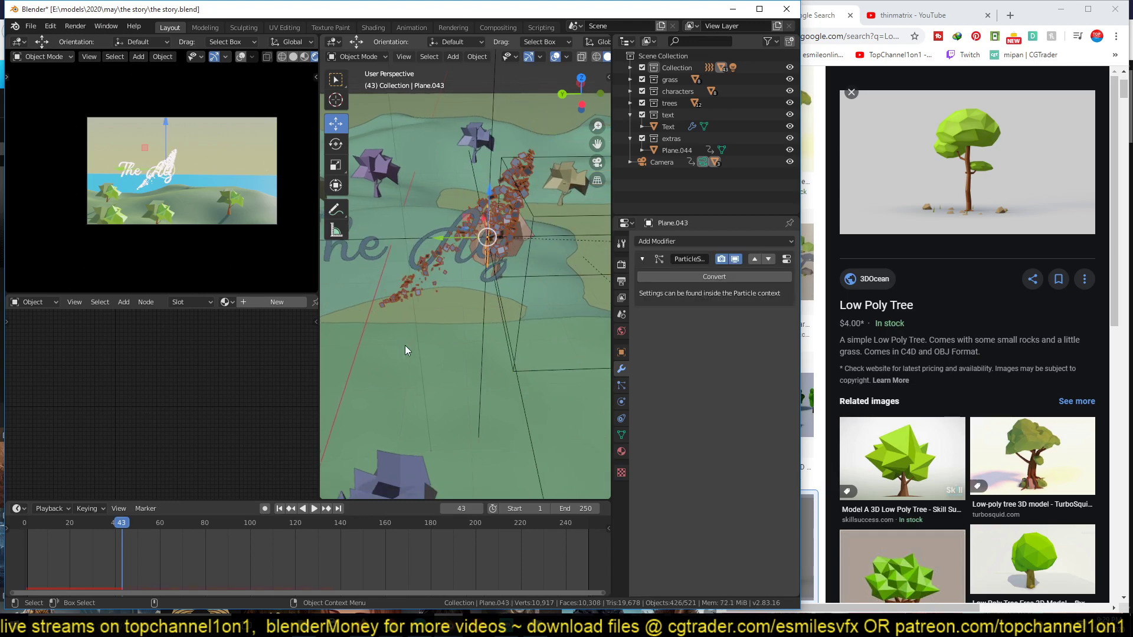
key("shift+Left")
key("space")
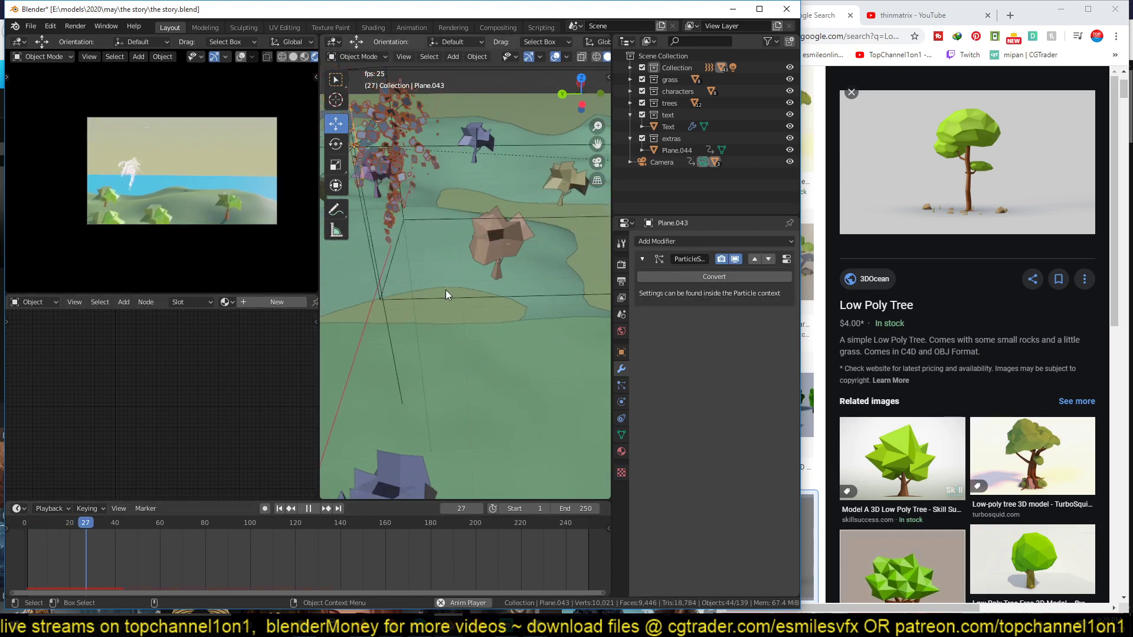
key("space")
Examine the emitter plane's particle system settings, from emission downwards.
middle_click_drag(455, 268, 522, 206)
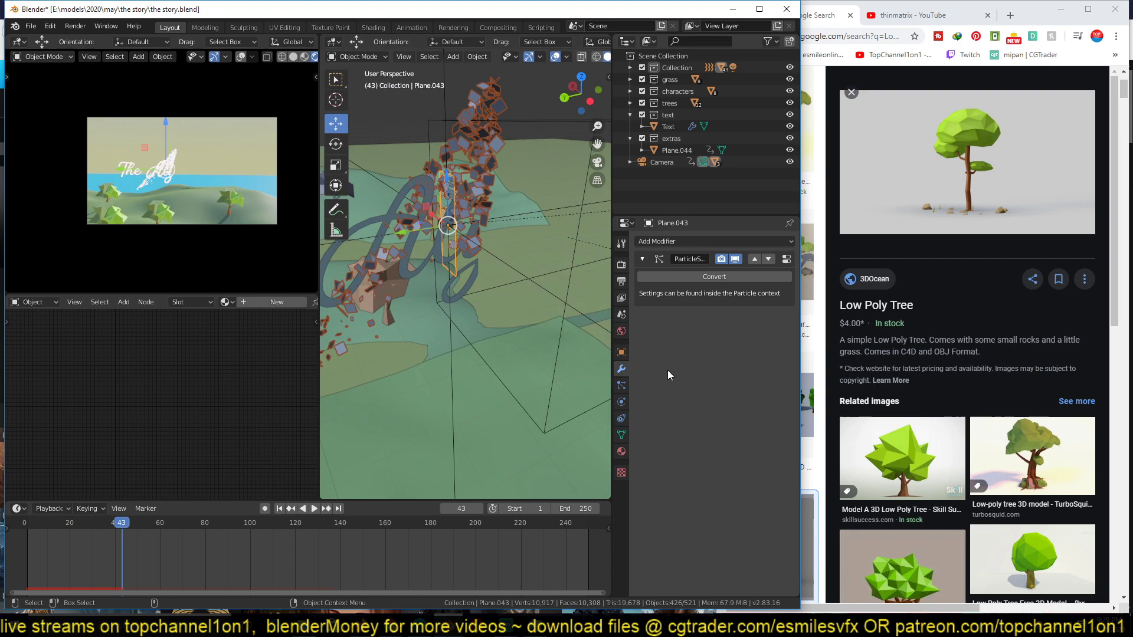
left_click(621, 385)
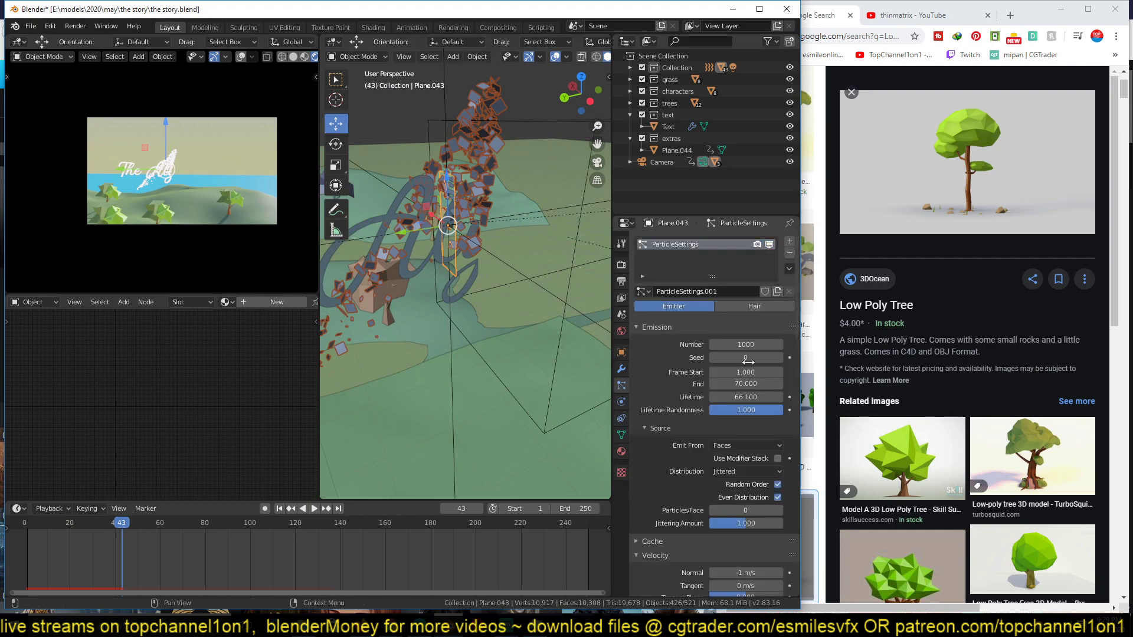
scroll(745, 375, "down", 10)
Select the force field at the title's reveal edge and show its Turbulence physics settings.
middle_click_drag(531, 365, 490, 131)
left_click(469, 126)
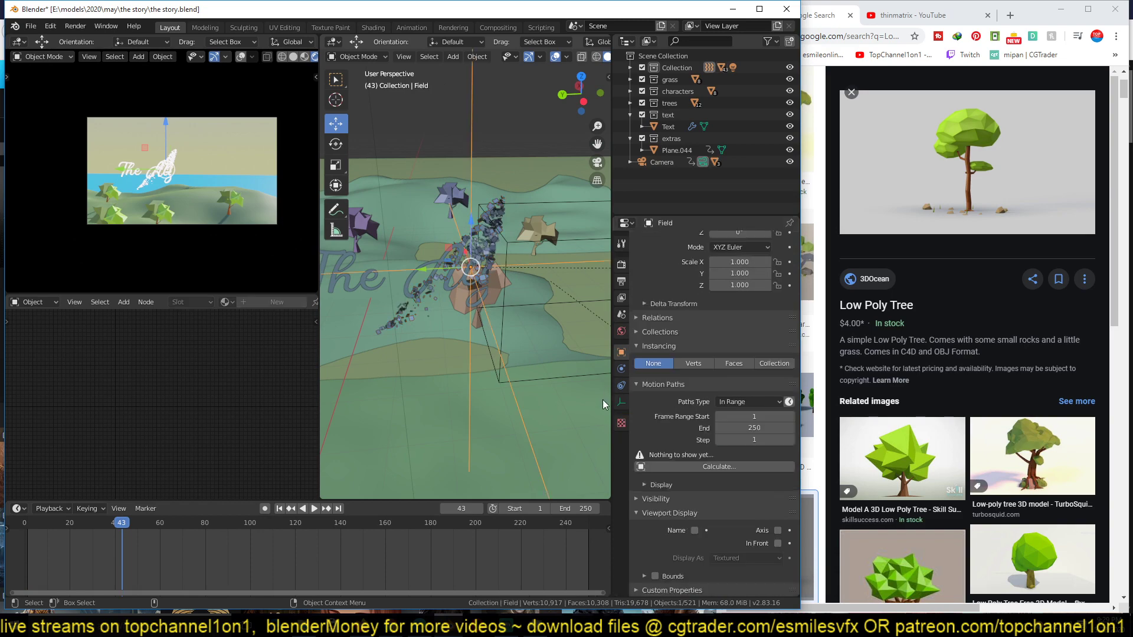
left_click(620, 370)
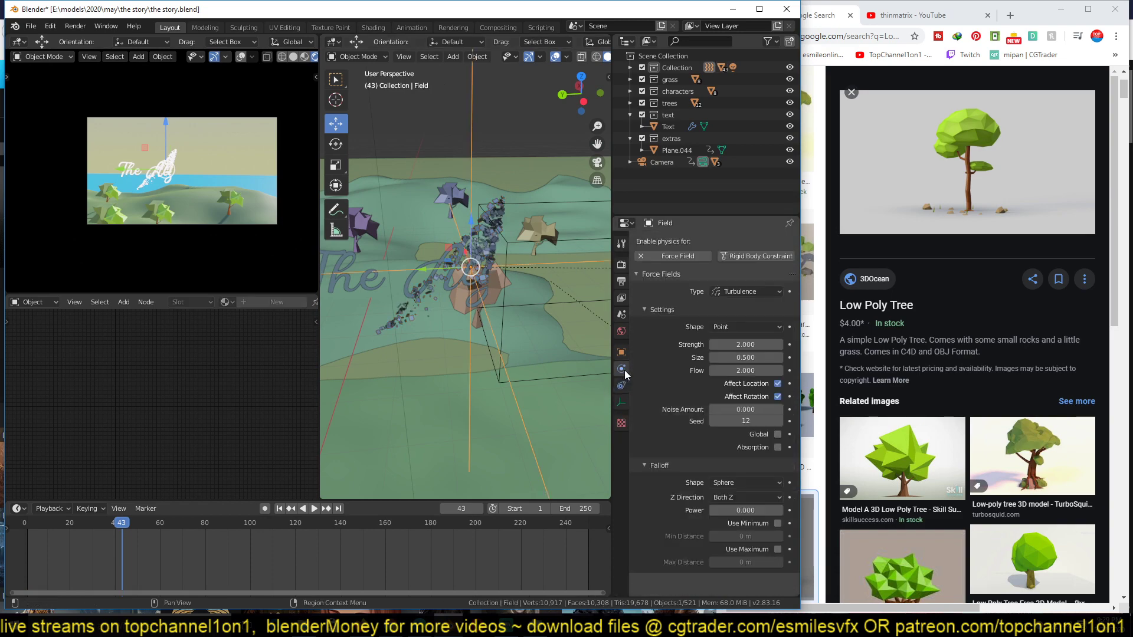
Play the animation from the start to frame 80 with the turbulence field selected.
left_click(11, 569)
key("space")
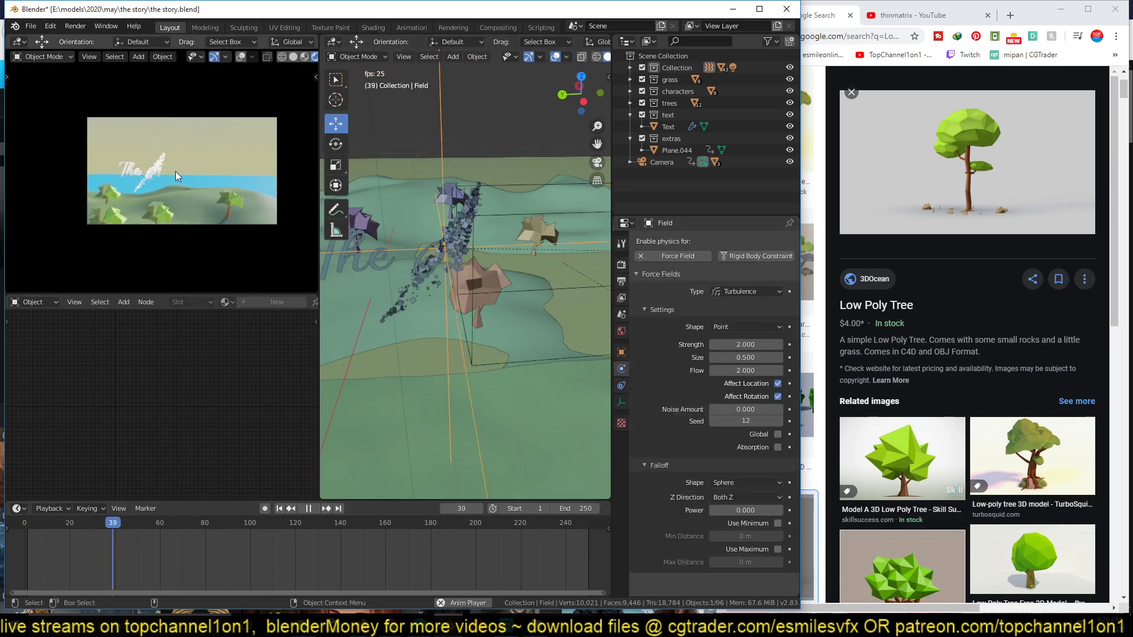
key("space")
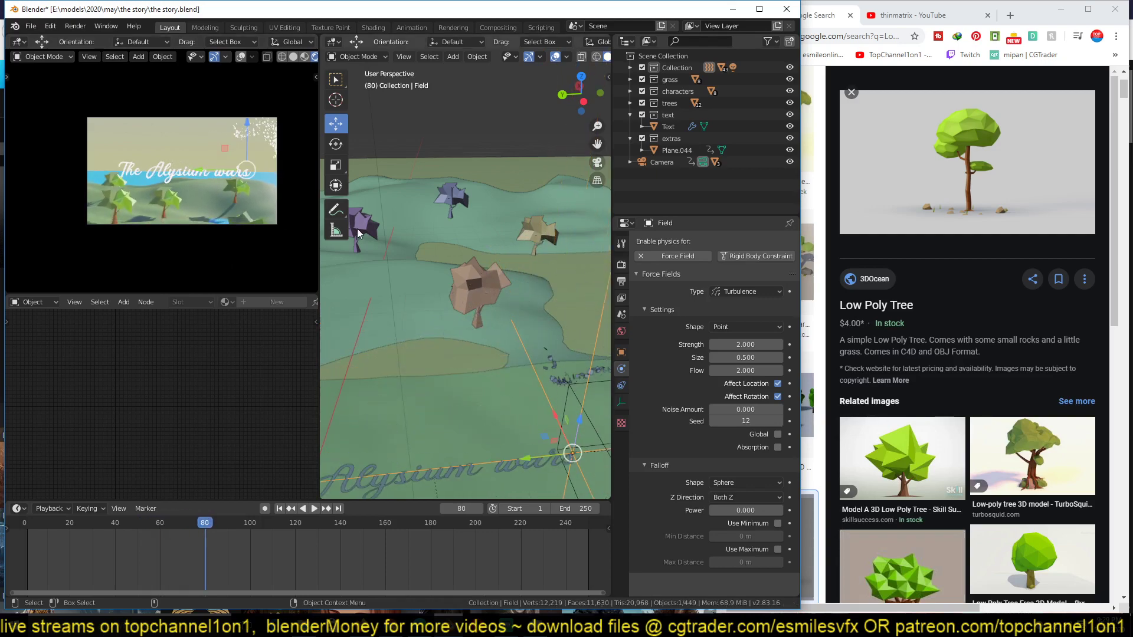
Select the Boolean cutter cube again and play the animation from frame 0 to frame 87, following the title and particles.
middle_click_drag(436, 295, 470, 301)
left_click(536, 309)
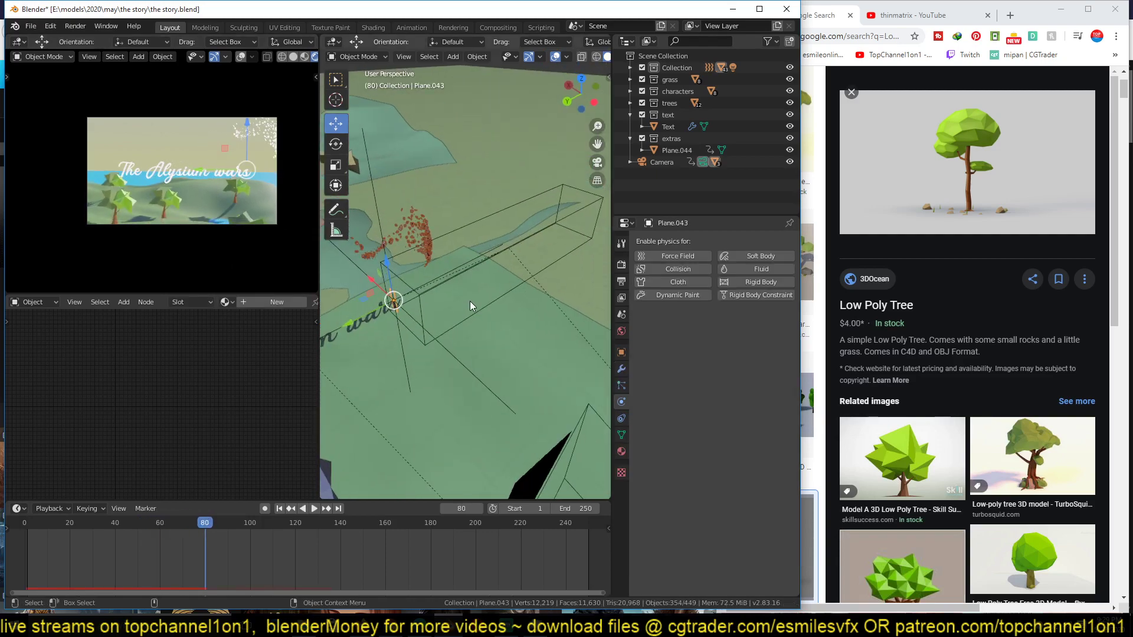
left_click(422, 289)
left_click(25, 523)
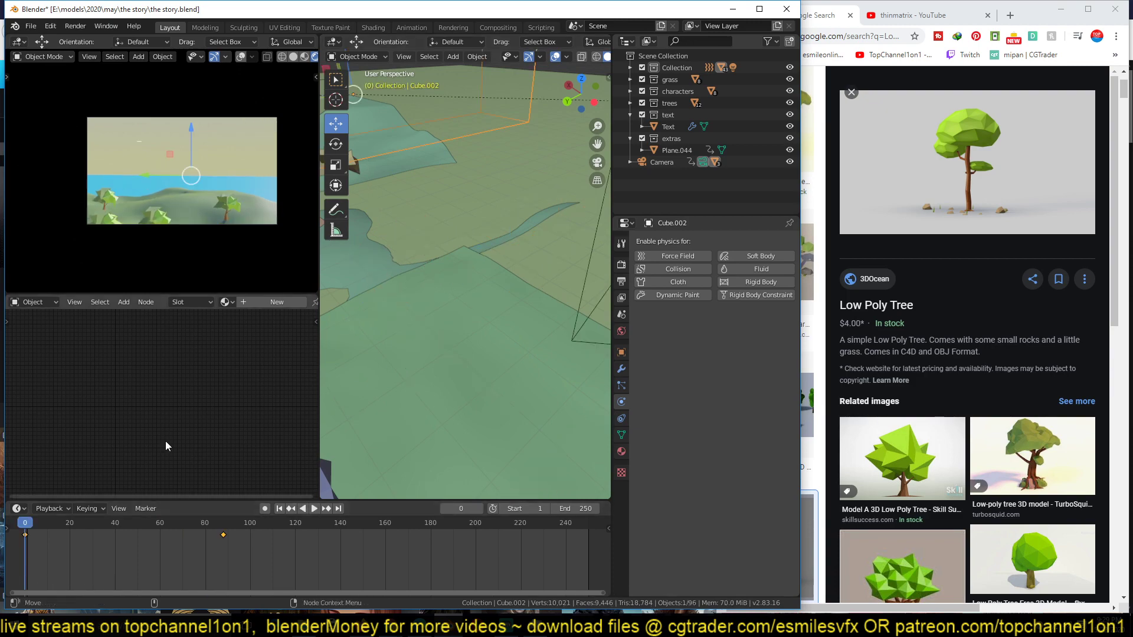
key("space")
middle_click_drag(525, 351, 441, 261)
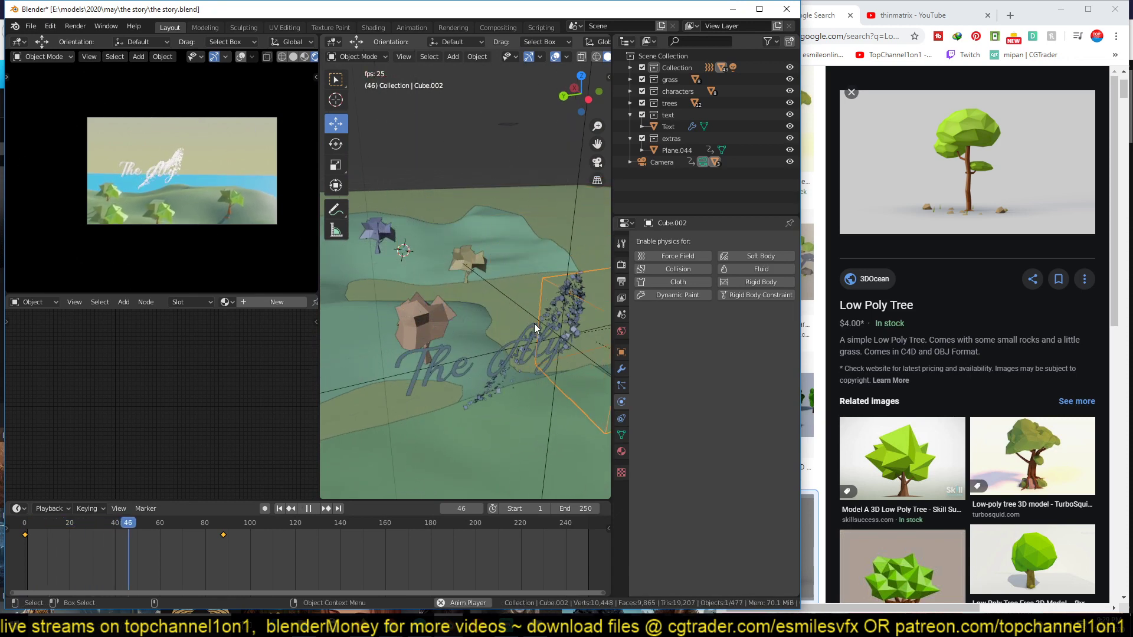
middle_click_drag(566, 342, 445, 306)
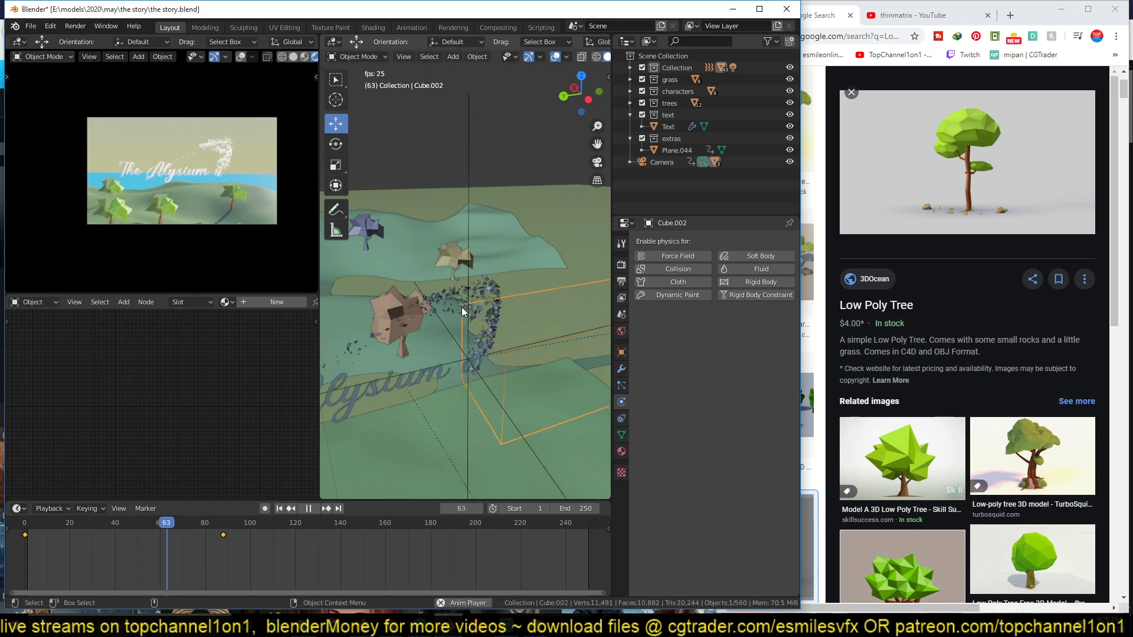
middle_click_drag(480, 275, 465, 295)
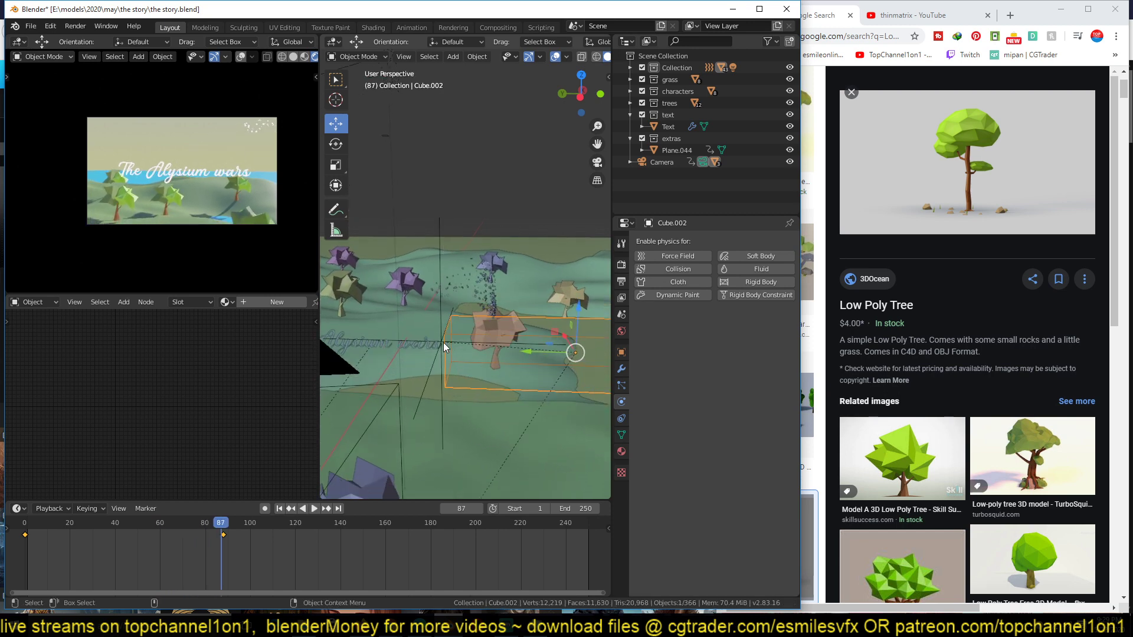
Select the emitter plane, show its particle settings from Emission downwards, and scrub the animation back to frame 21.
left_click(498, 262)
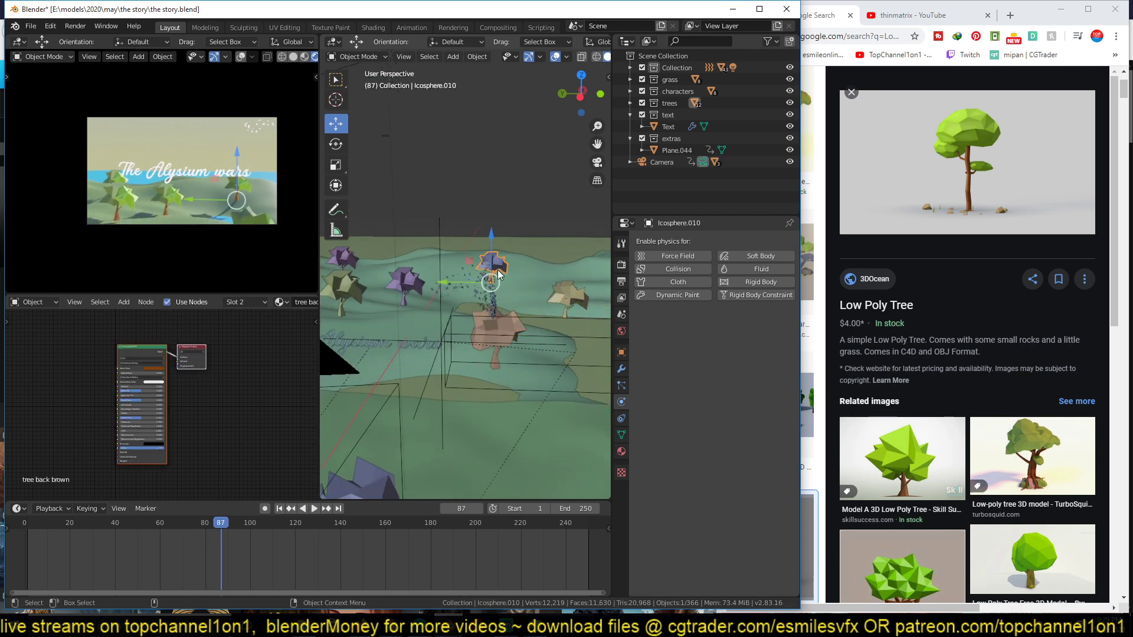
left_click(621, 386)
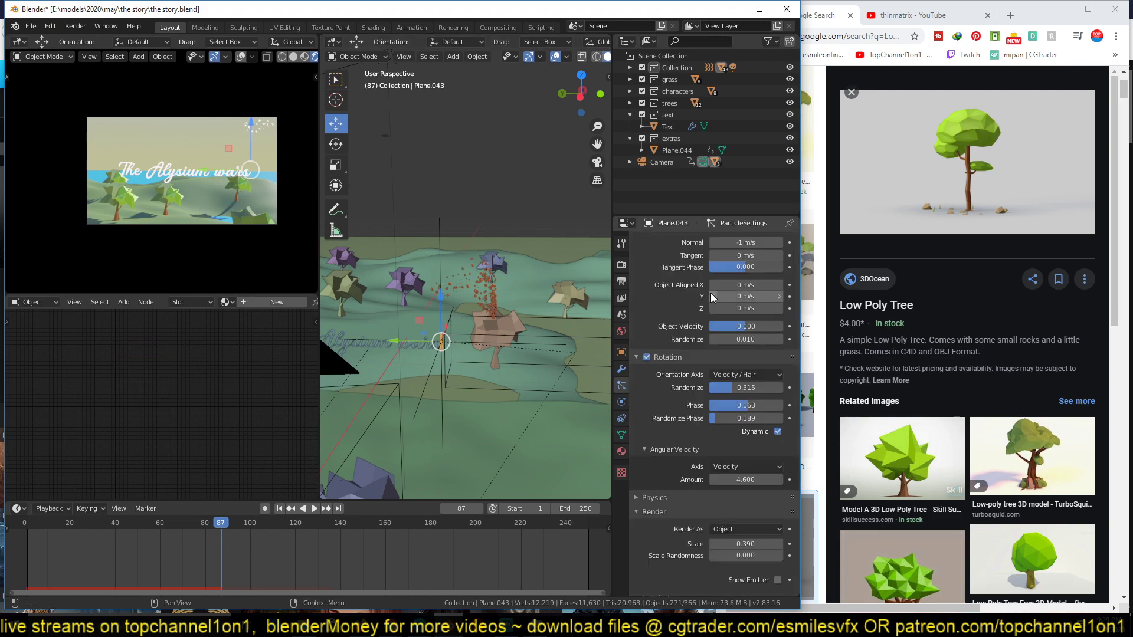
scroll(708, 413, "up", 12)
key("space")
left_click_drag(250, 558, 72, 540)
key("space")
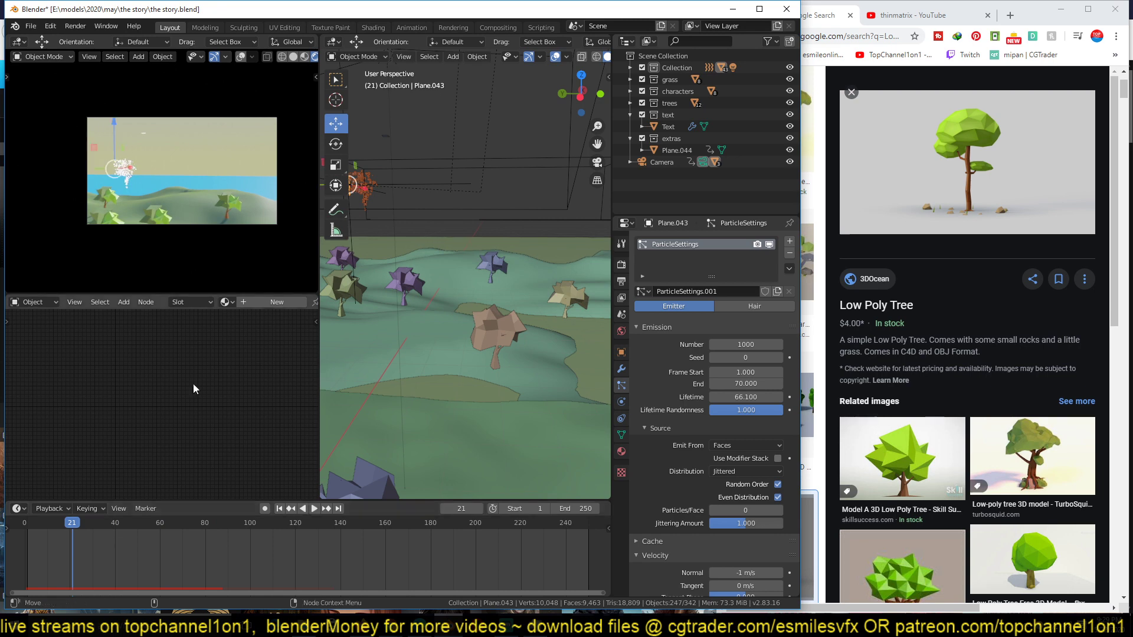
Play the animation from frame 0 to frame 32, following the particles around the emitter plane.
middle_click_drag(354, 307, 548, 369)
key("space")
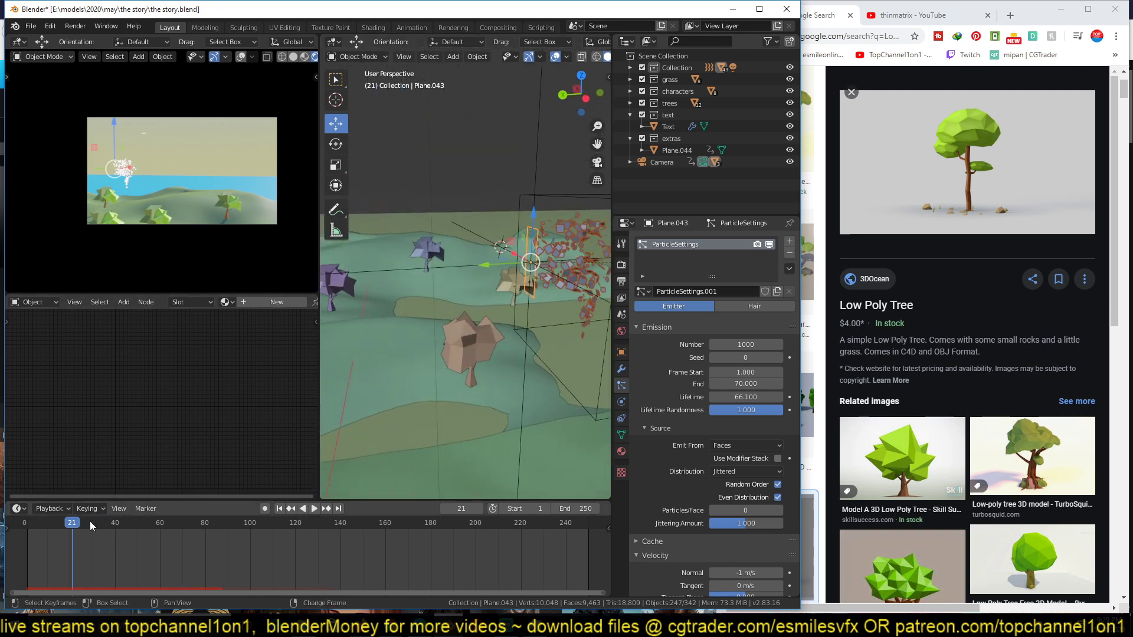
left_click_drag(89, 521, 48, 543)
key("space")
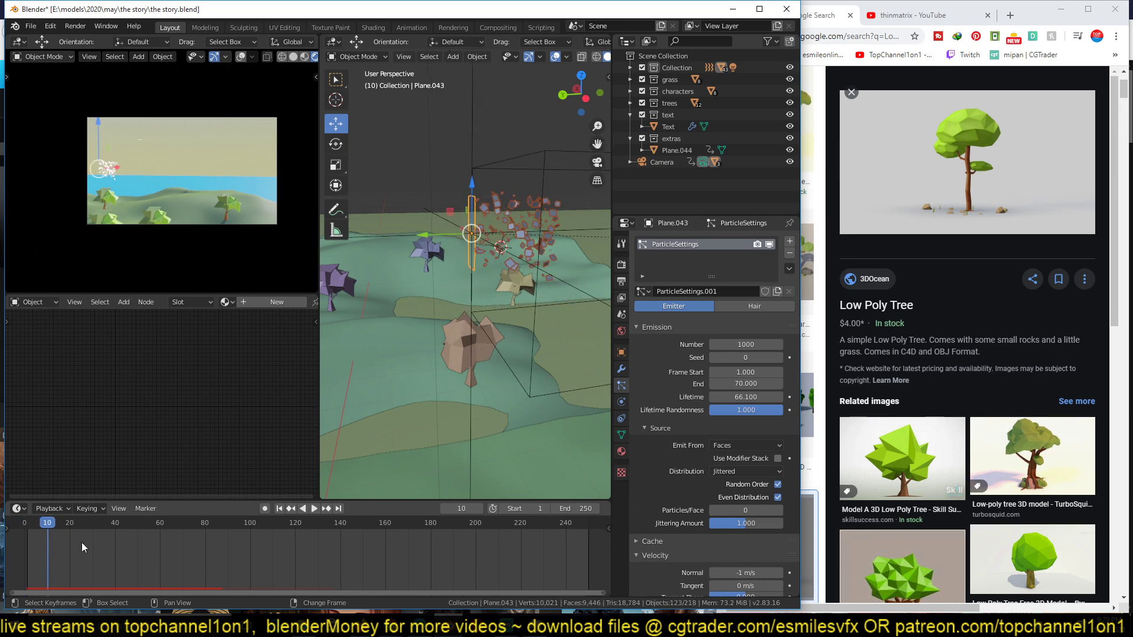
key("space")
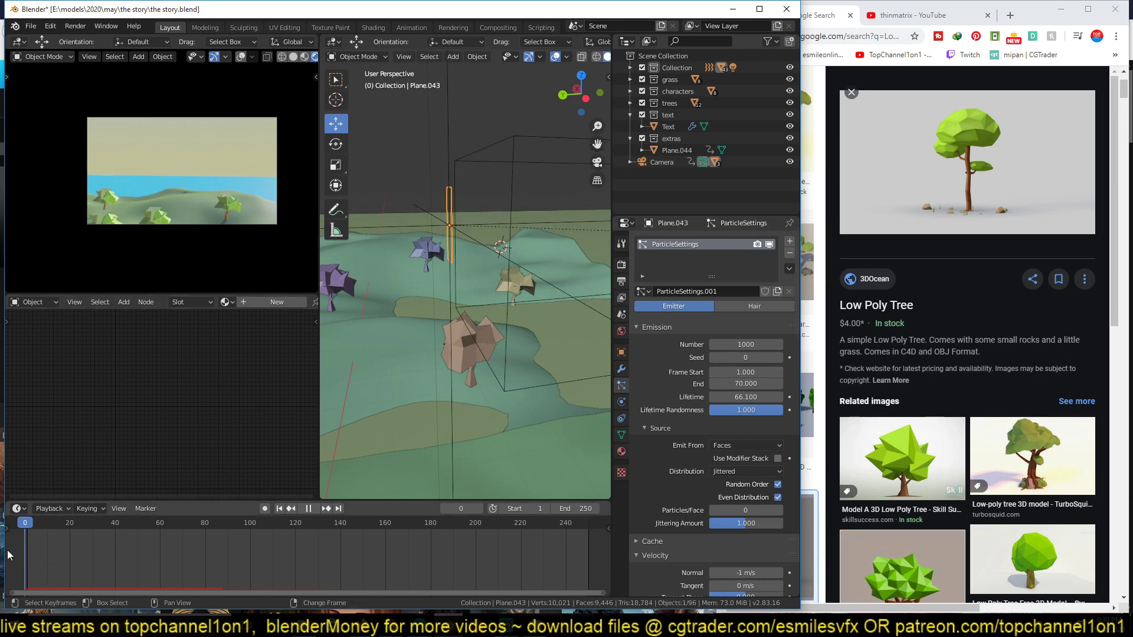
key("space")
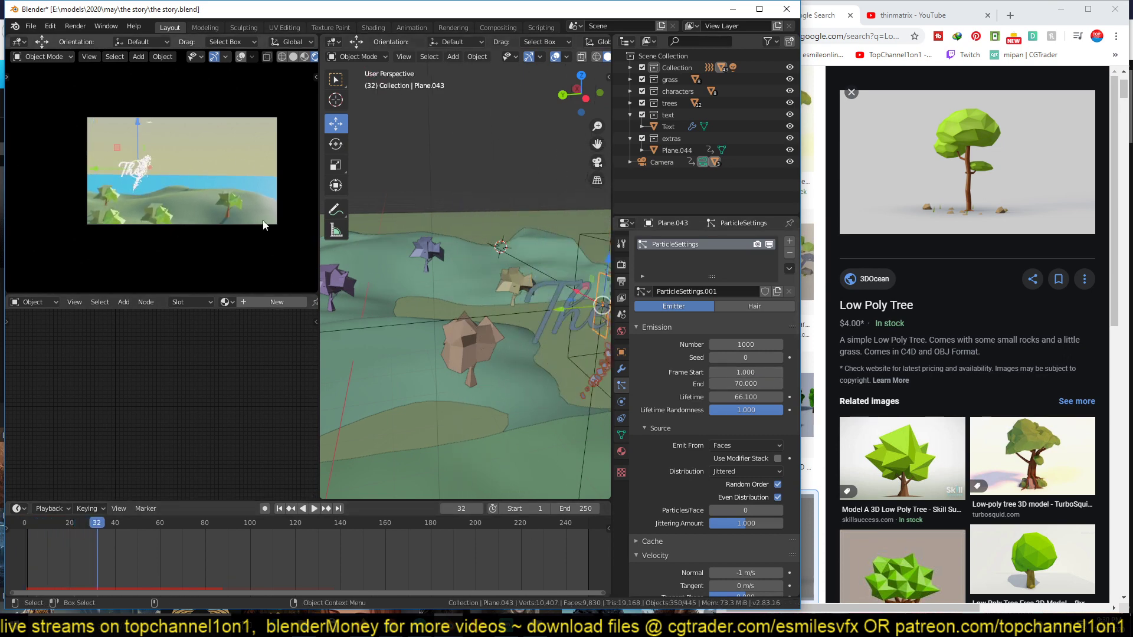
Replay the title reveal from frame 0 and stop at frame 78.
left_click(24, 523)
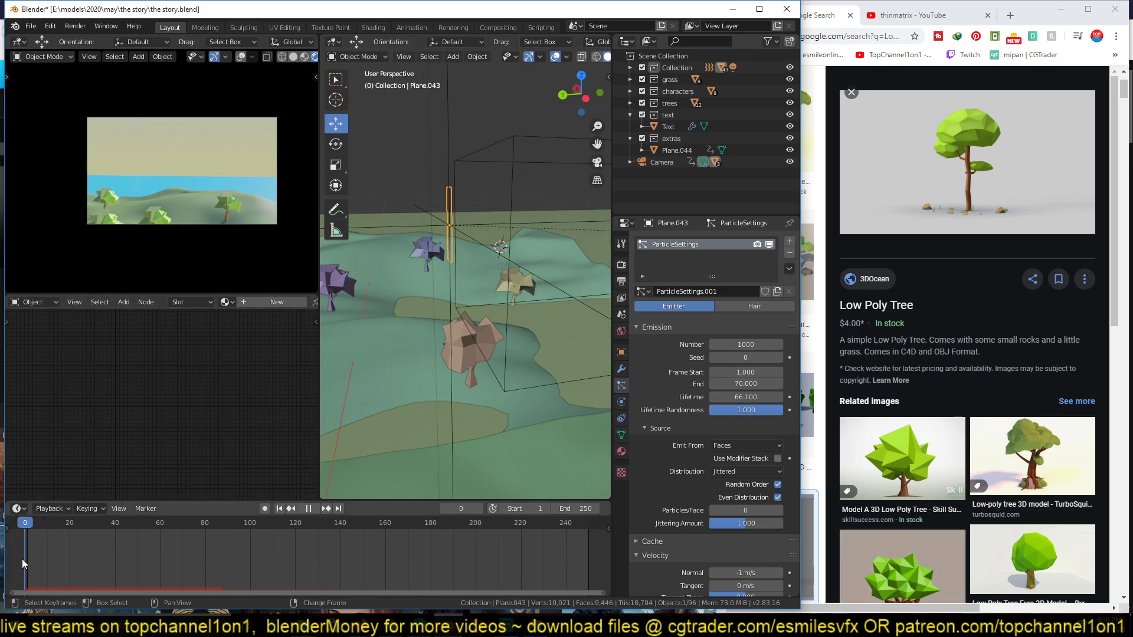
key("space")
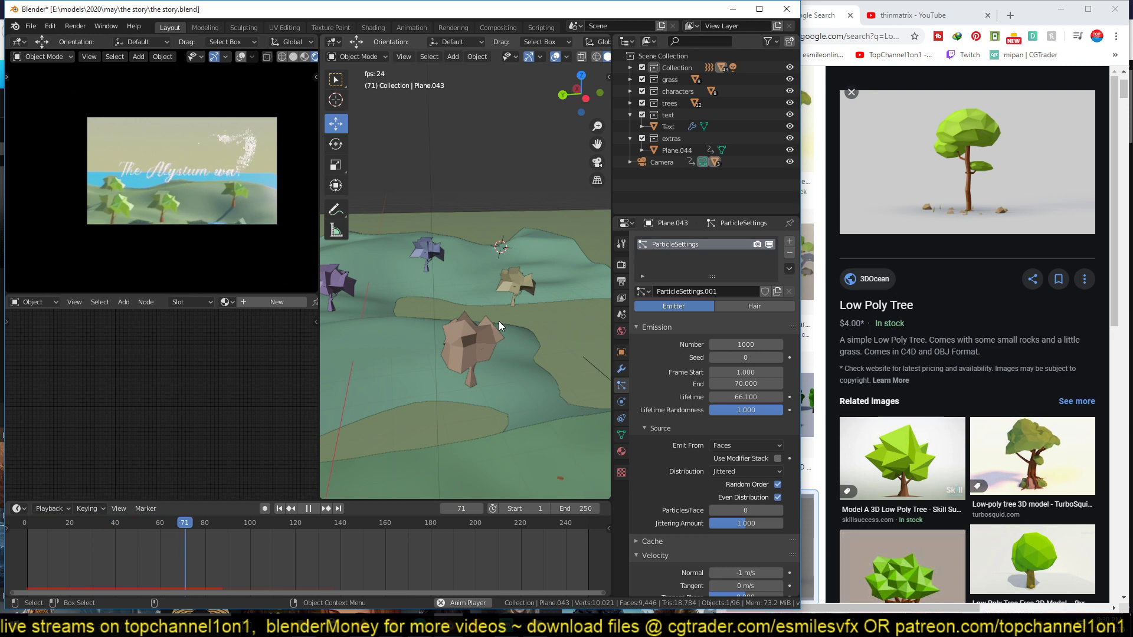
key("space")
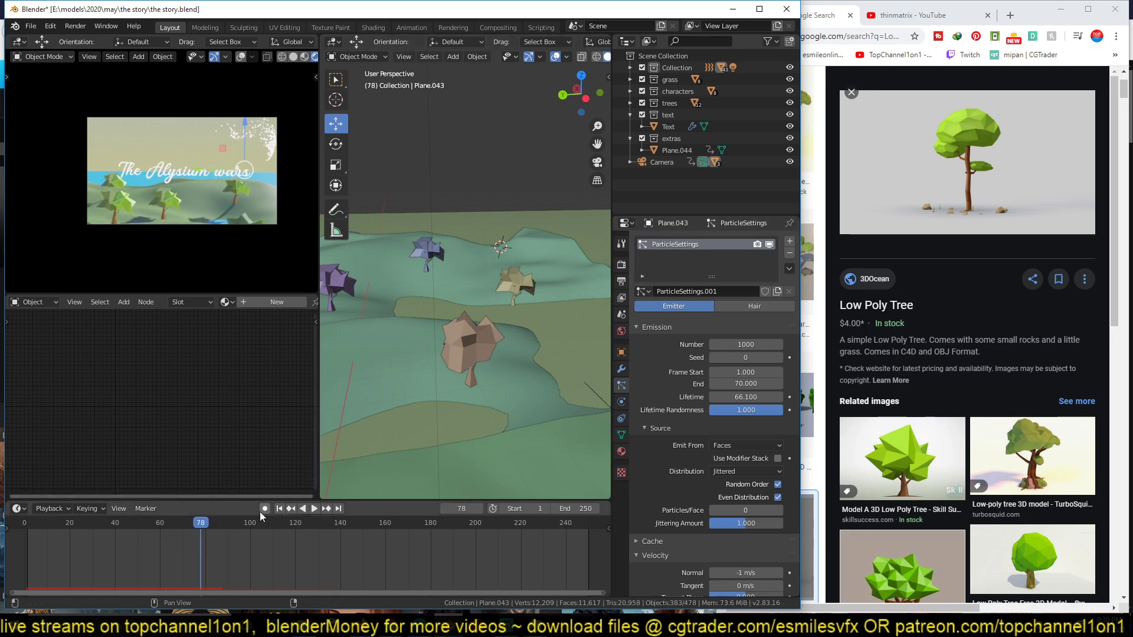
left_click(165, 544)
key("space")
left_click(201, 544)
key("space")
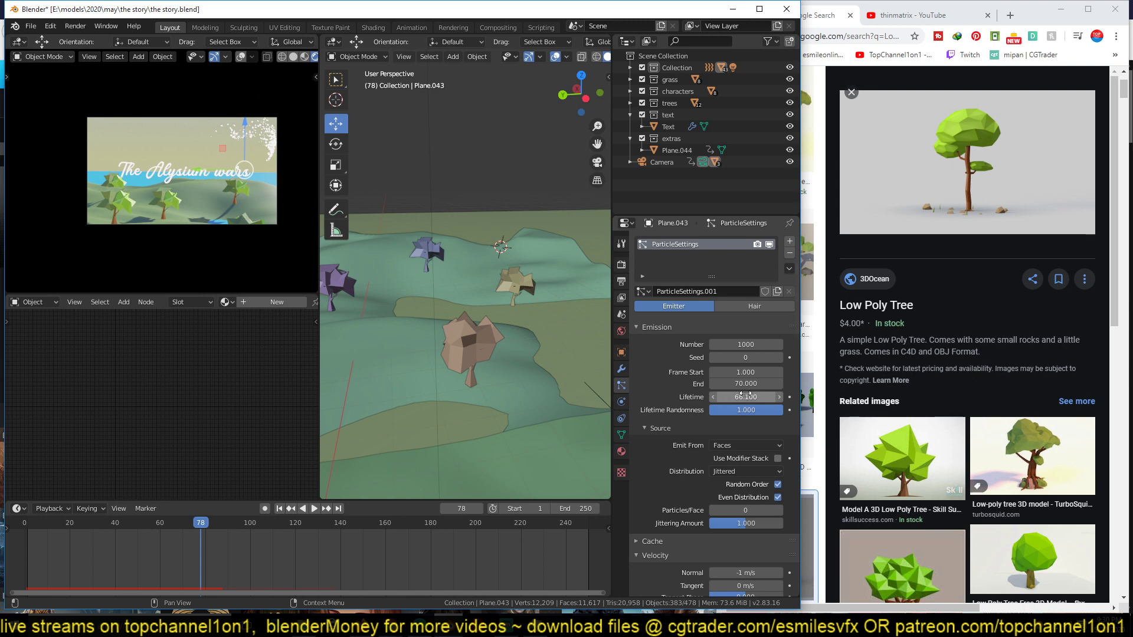
Play the animation on to about frame 98, rewind it, and stop at frame 33 with the emitter in view.
key("space")
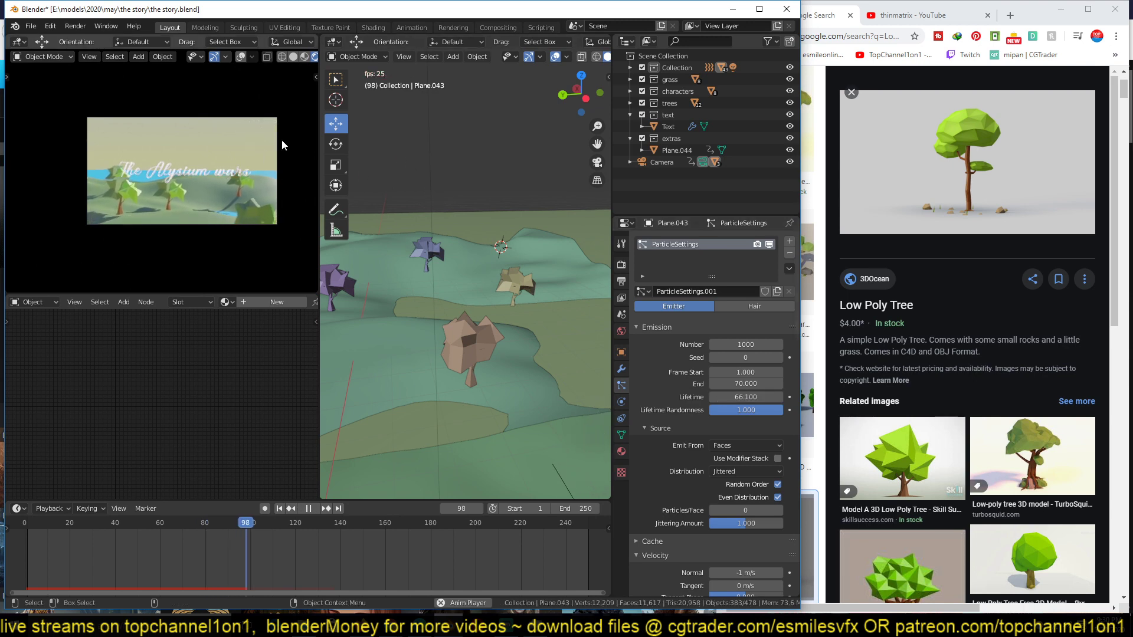
key("shift+Left")
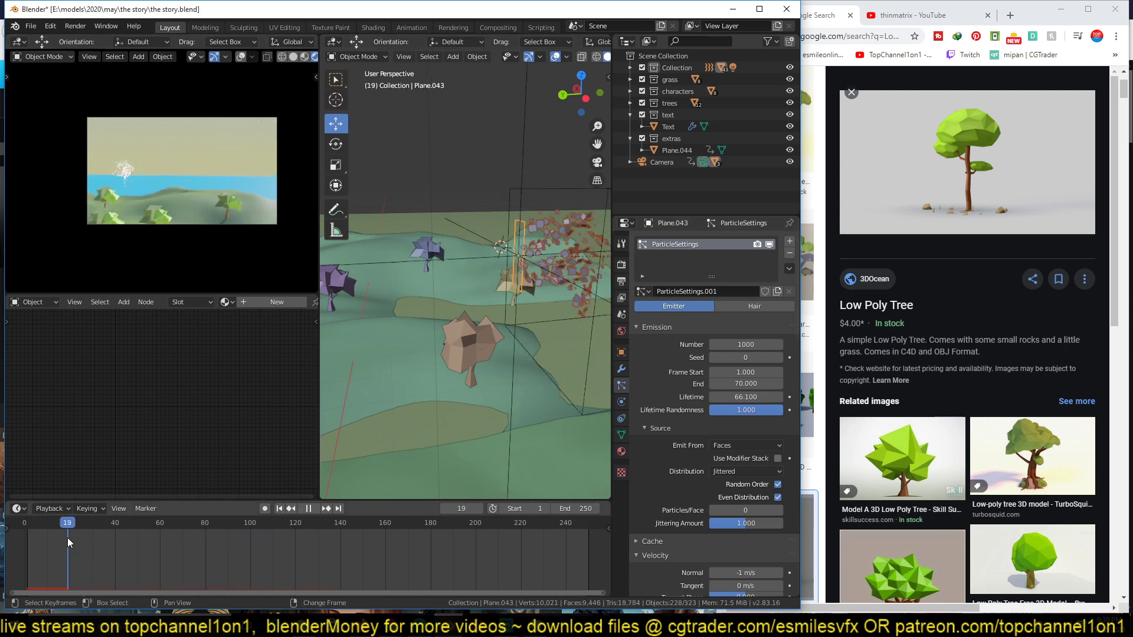
key("space")
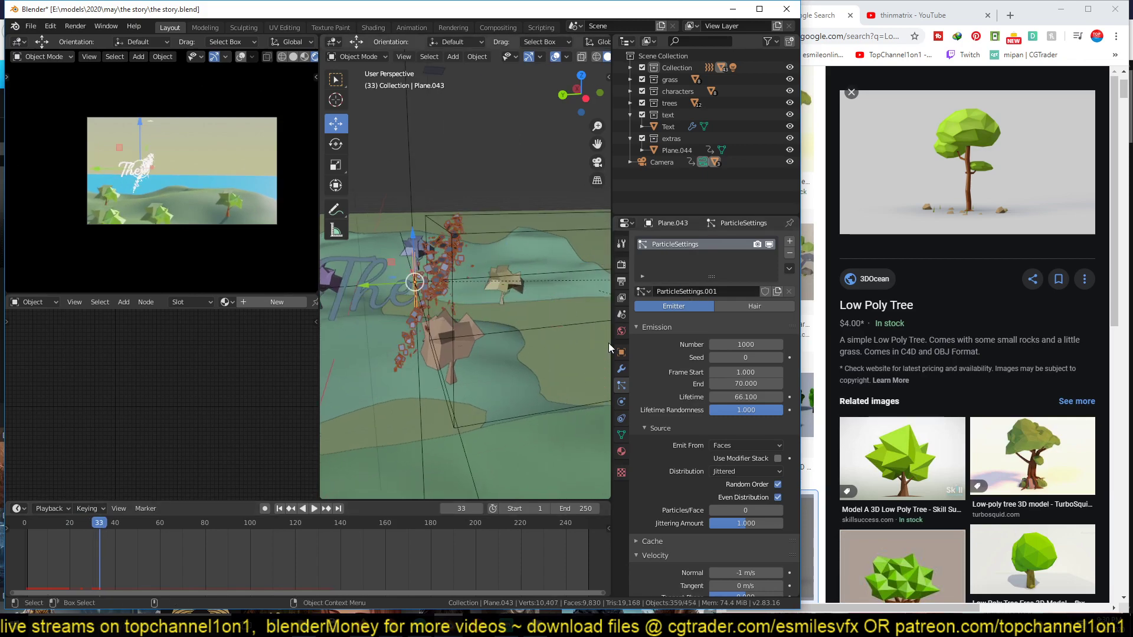
Find the Textures section of the emitter's particle system and open the settings of Texture.002.
scroll(698, 437, "down", 15)
scroll(698, 432, "down", 18)
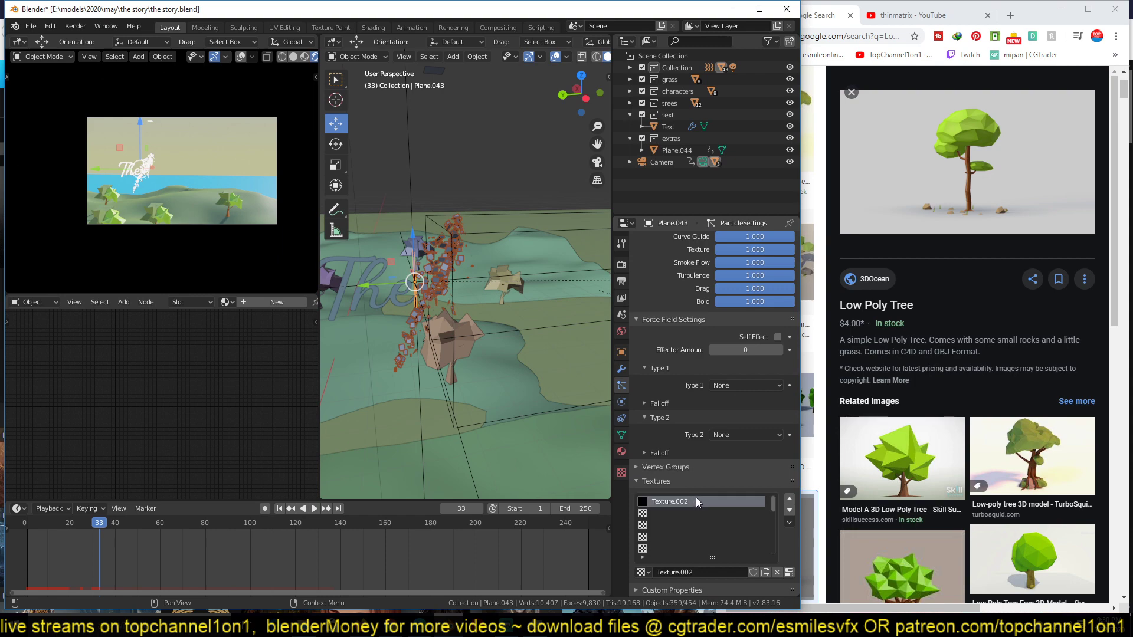
scroll(714, 286, "up", 20)
scroll(716, 292, "down", 13)
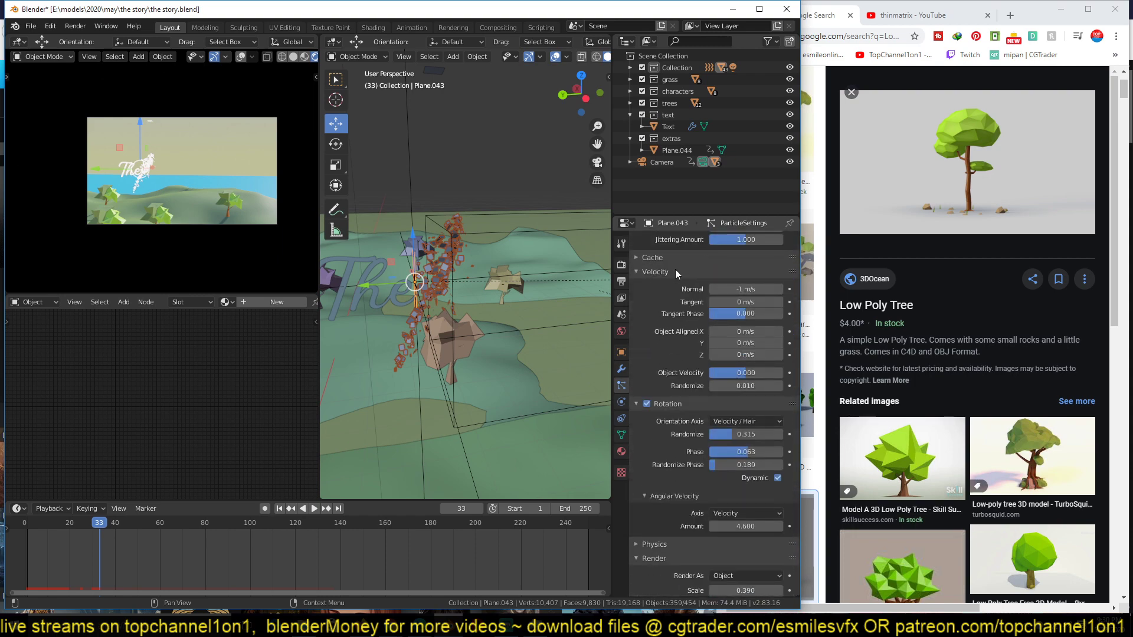
scroll(636, 426, "down", 7)
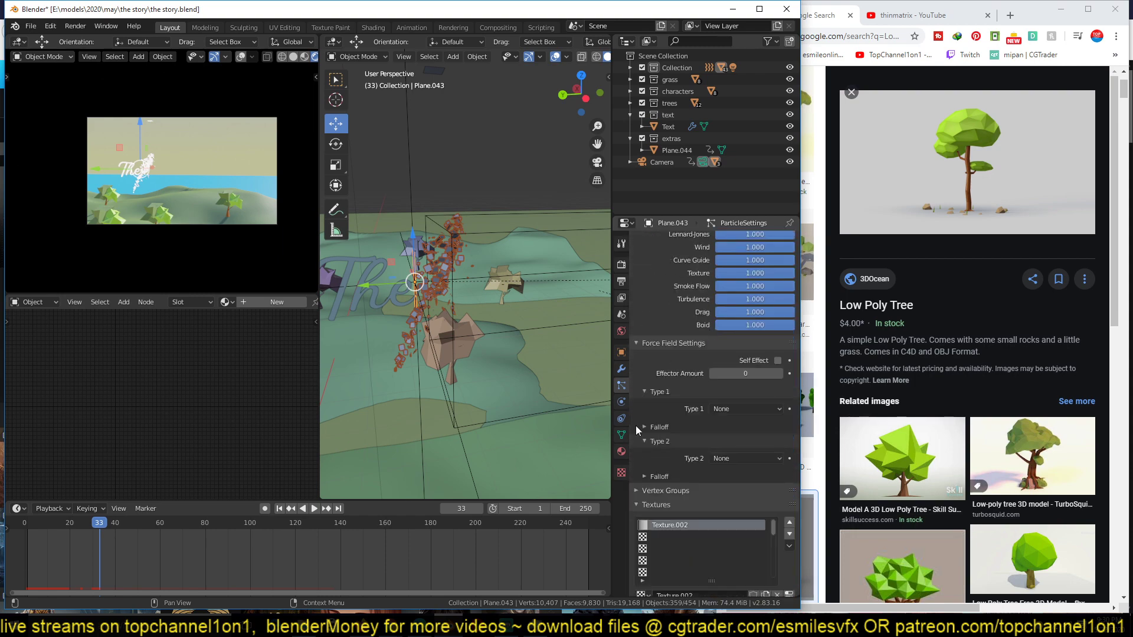
left_click(790, 573)
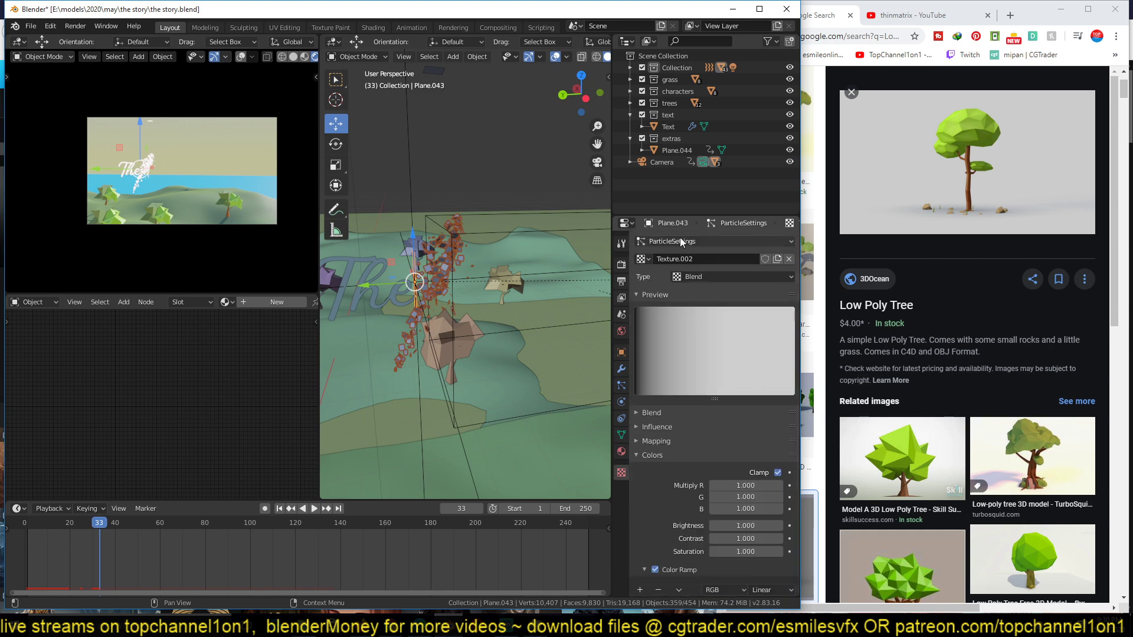
Check the particle texture's Blend type and color ramp, and expand its Influence settings.
left_click(714, 277)
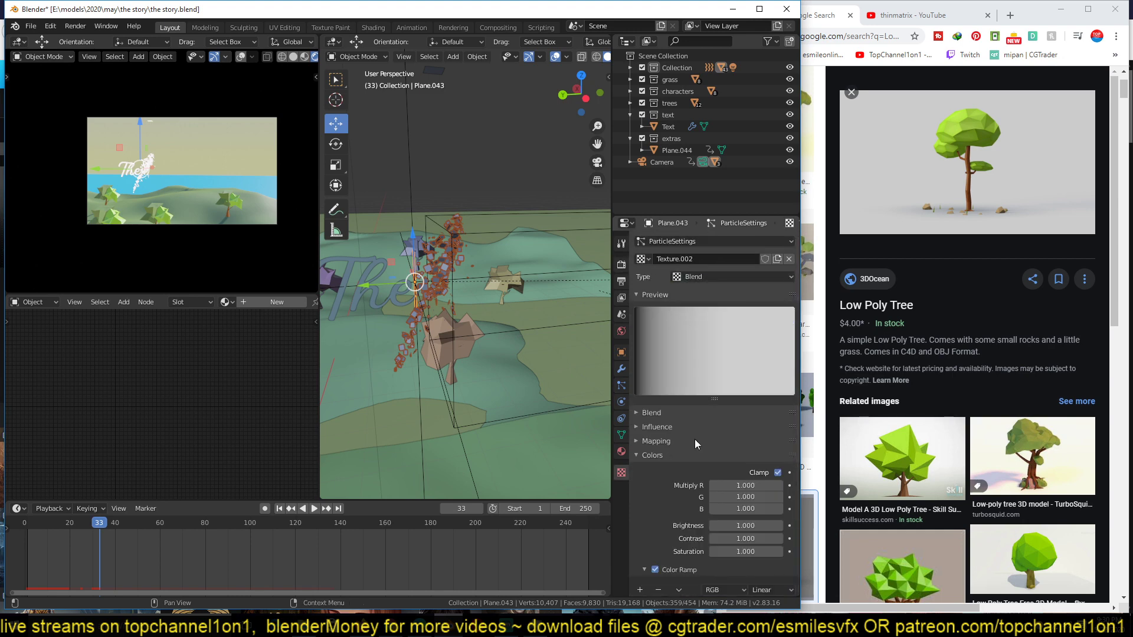
scroll(695, 439, "down", 3)
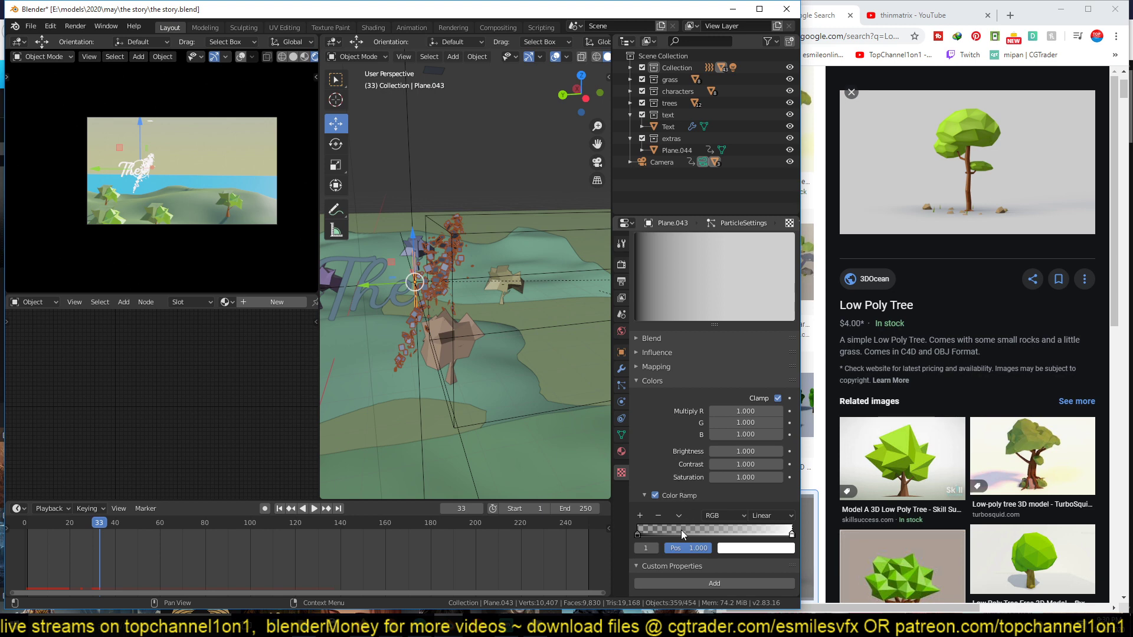
left_click(663, 353)
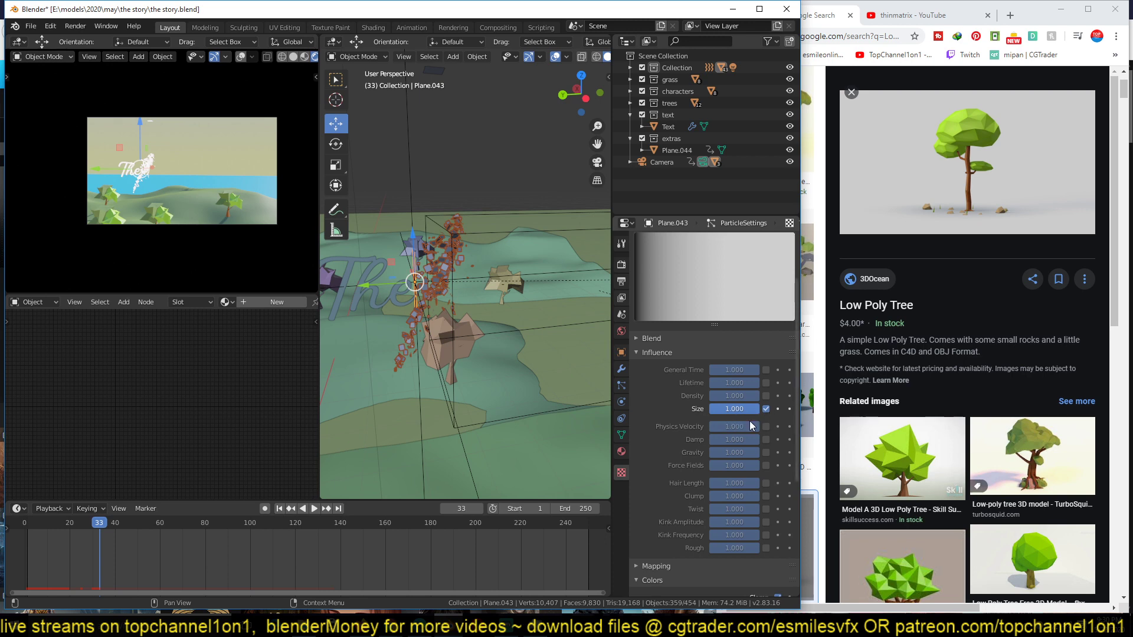
Play the animation from frame 0 to about frame 42 with the texture influencing only particle size.
left_click(28, 554)
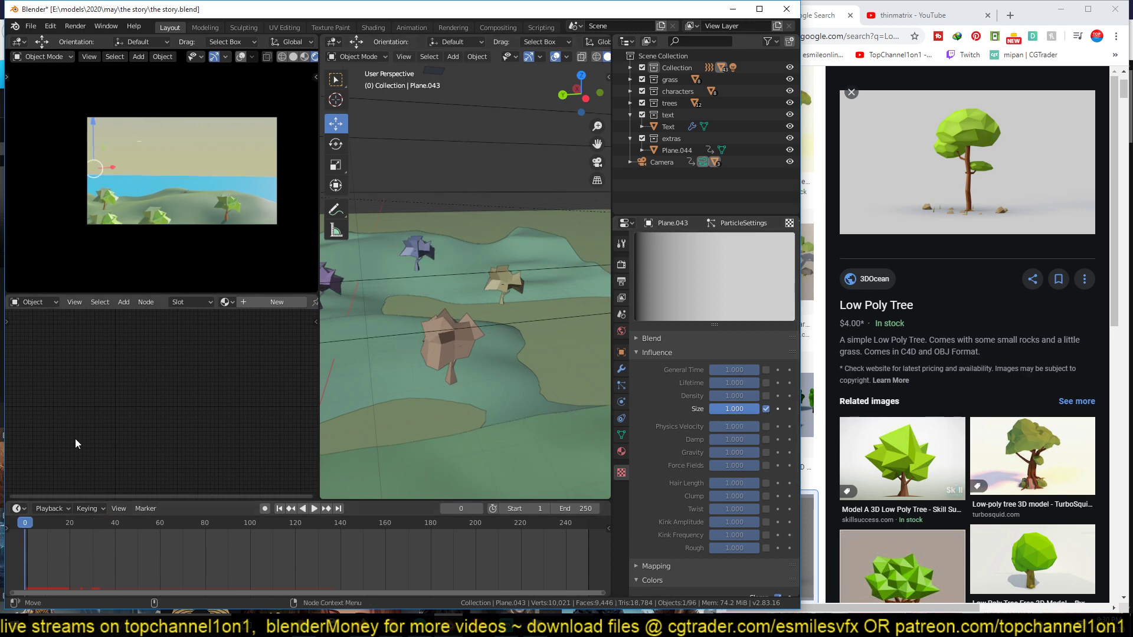
key("space")
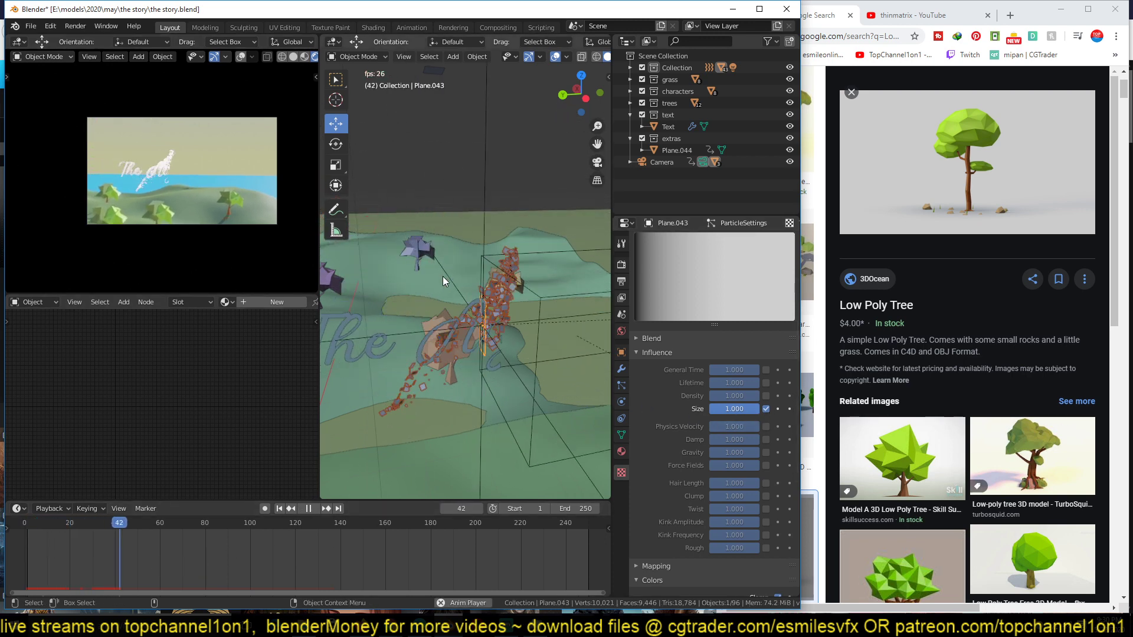
key("Escape")
Enable the texture's Physics Velocity influence and play the animation from frame 0 to check the particle spread.
left_click(766, 426)
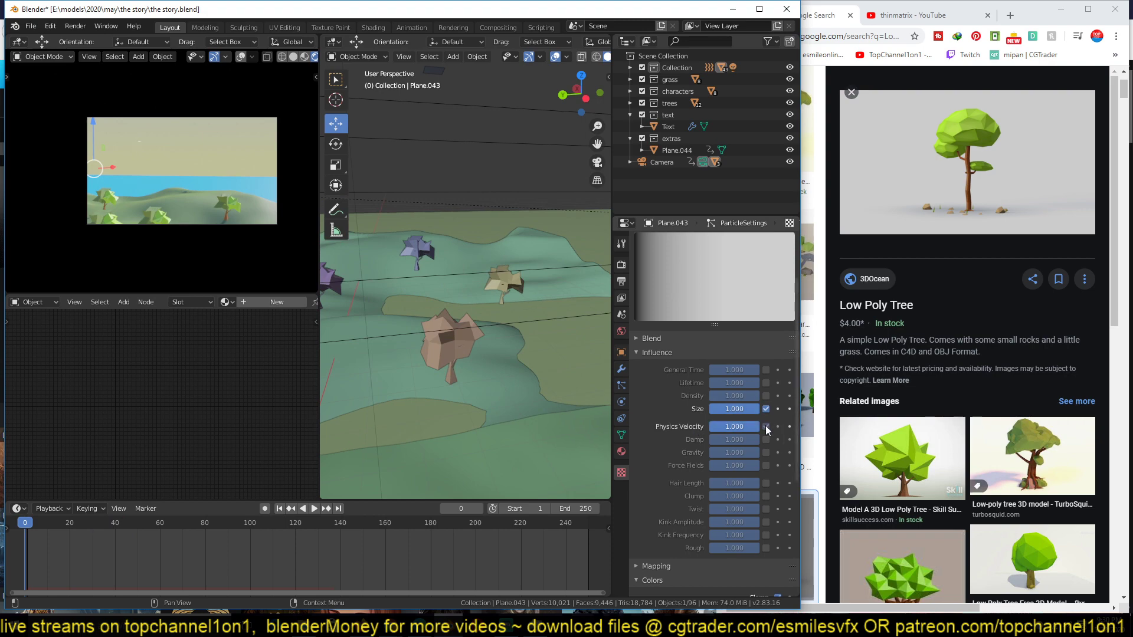
key("space")
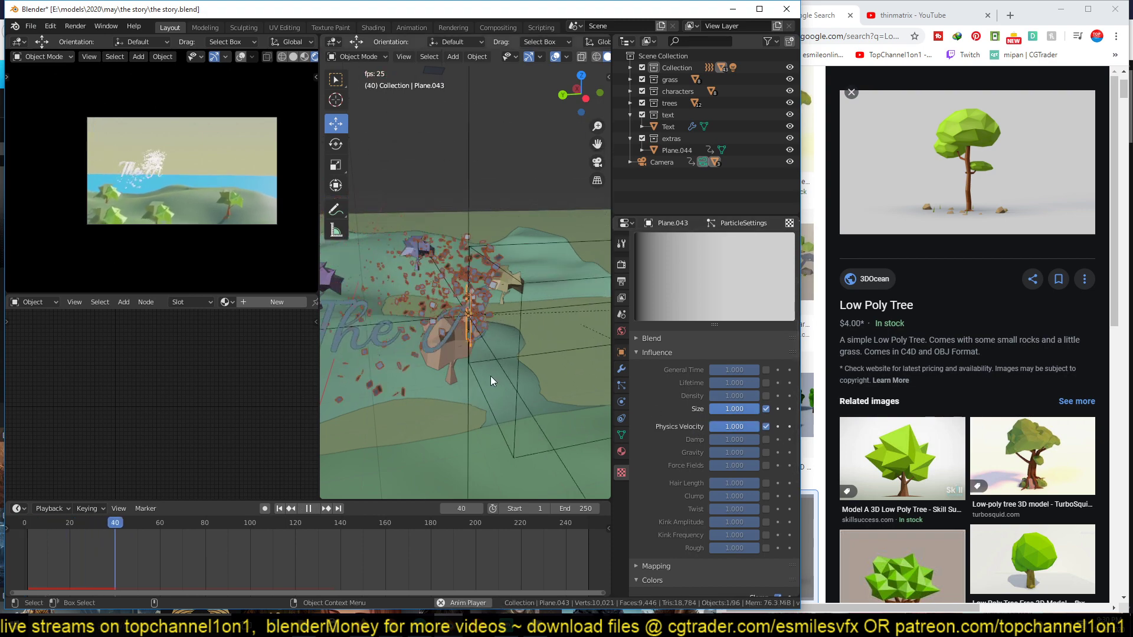
key("shift+Left")
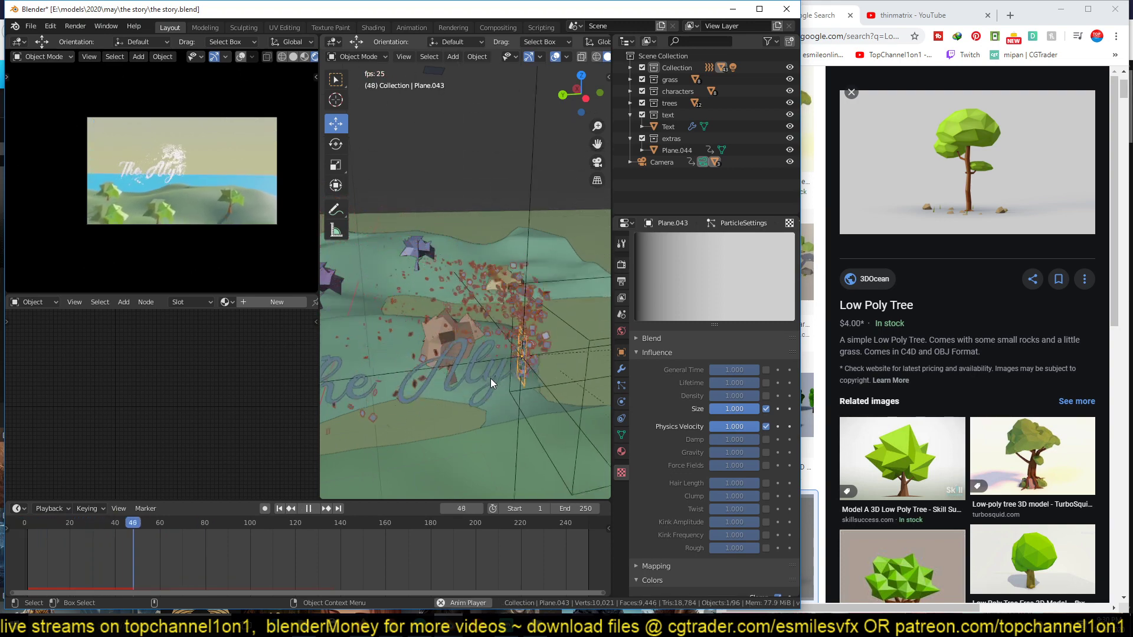
key("shift+Left")
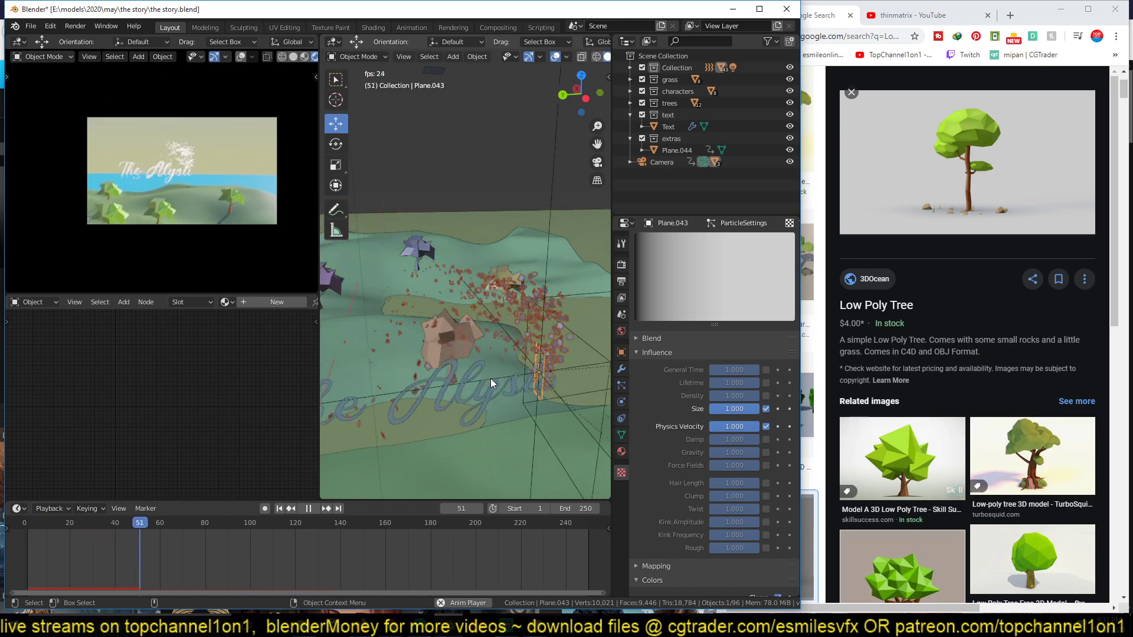
key("Escape")
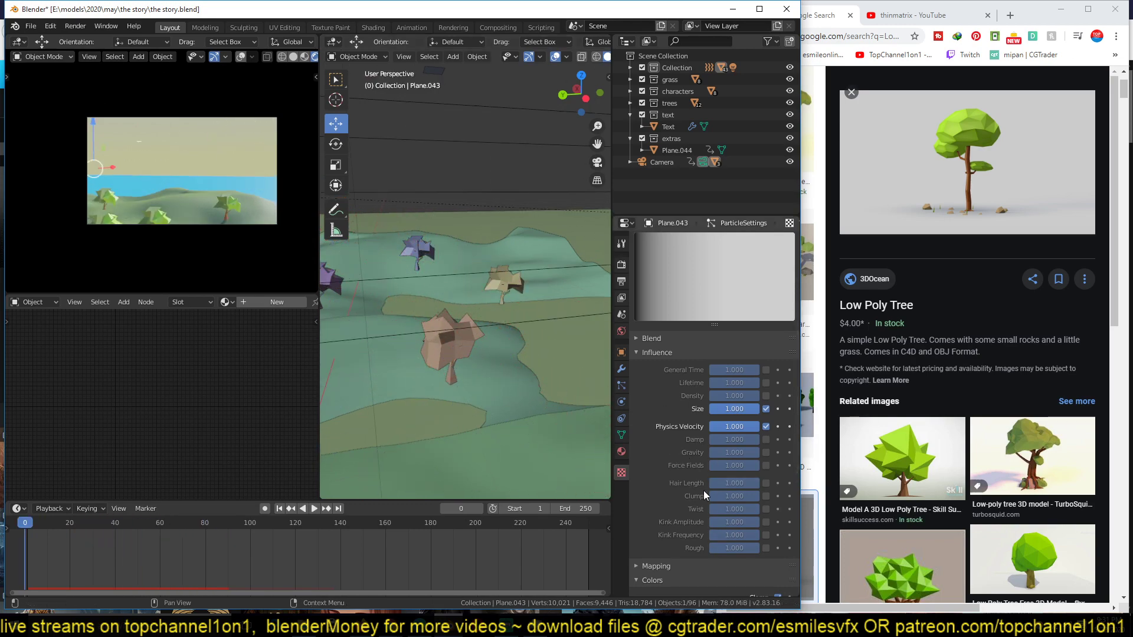
Try the texture's Gravity influence while playing the animation to about frame 63, and turn the influence off again.
left_click(764, 452)
key("space")
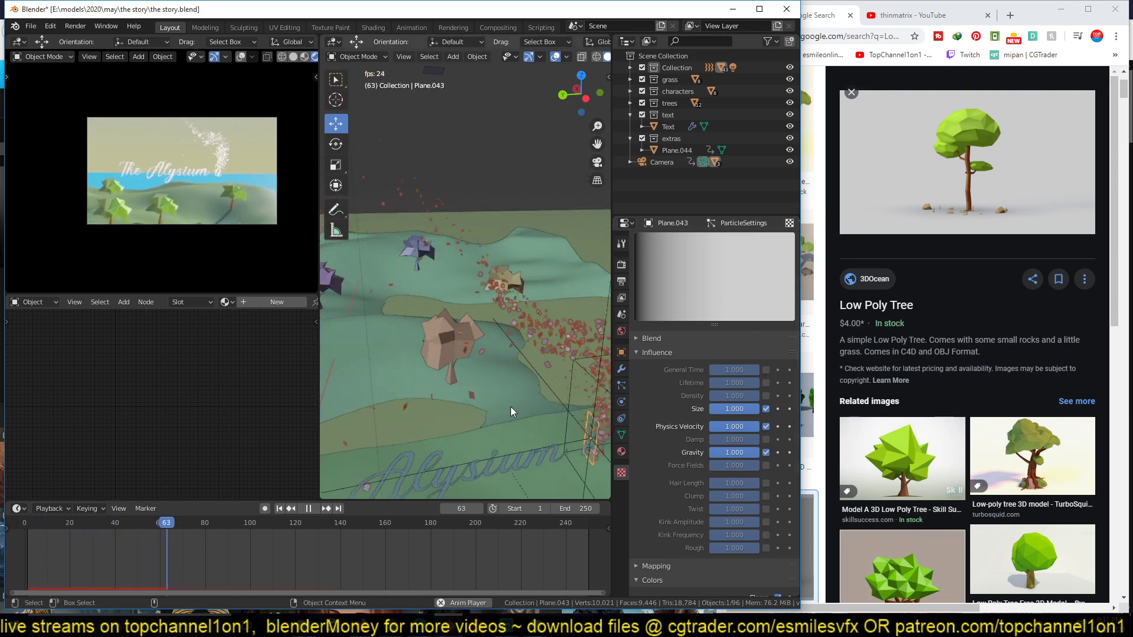
key("Escape")
left_click(765, 452)
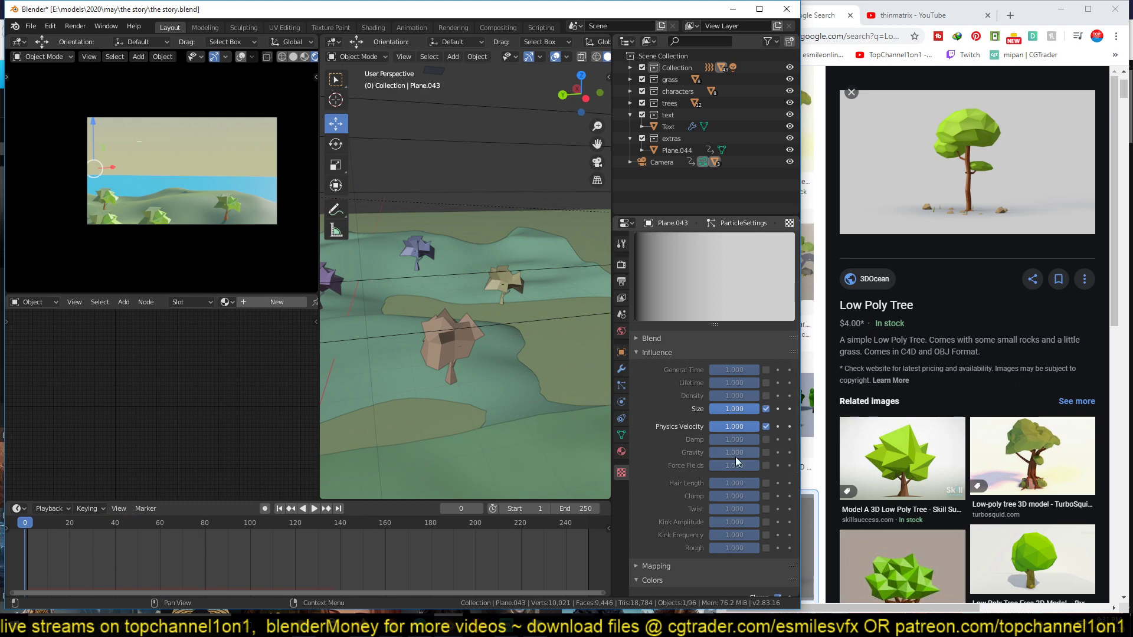
Save the blend file and play the animation from frame 0 to frame 67.
key("ctrl+s")
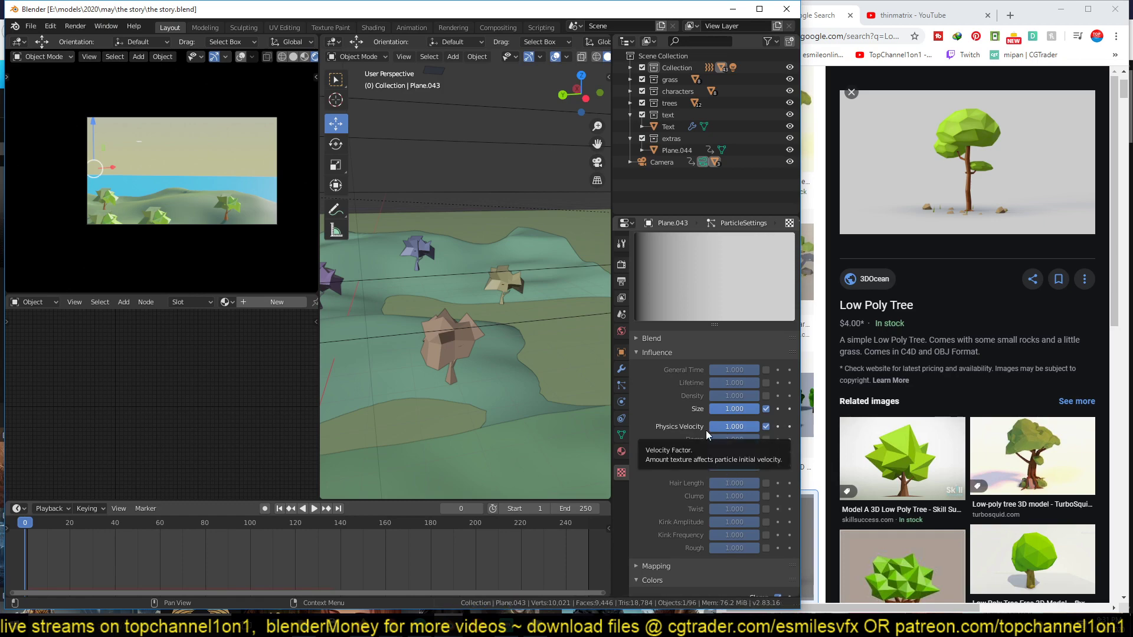
scroll(700, 443, "down", 4)
key("space")
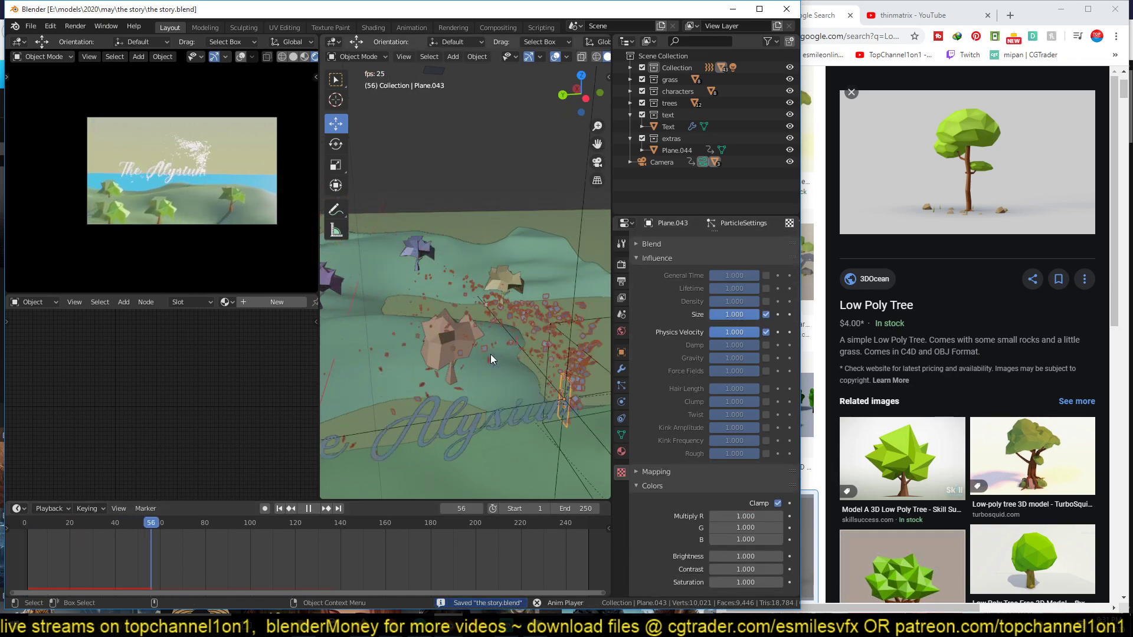
key("space")
Select the title text, play the animation on to about frame 195, and scrub back to frame 125.
left_click(465, 378)
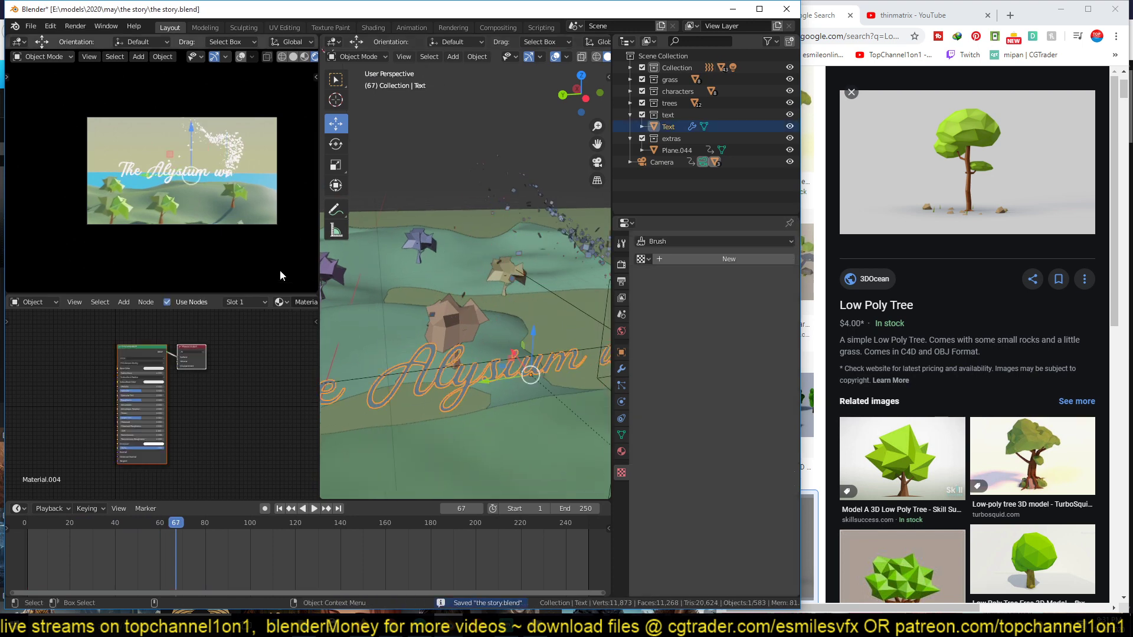
key("space")
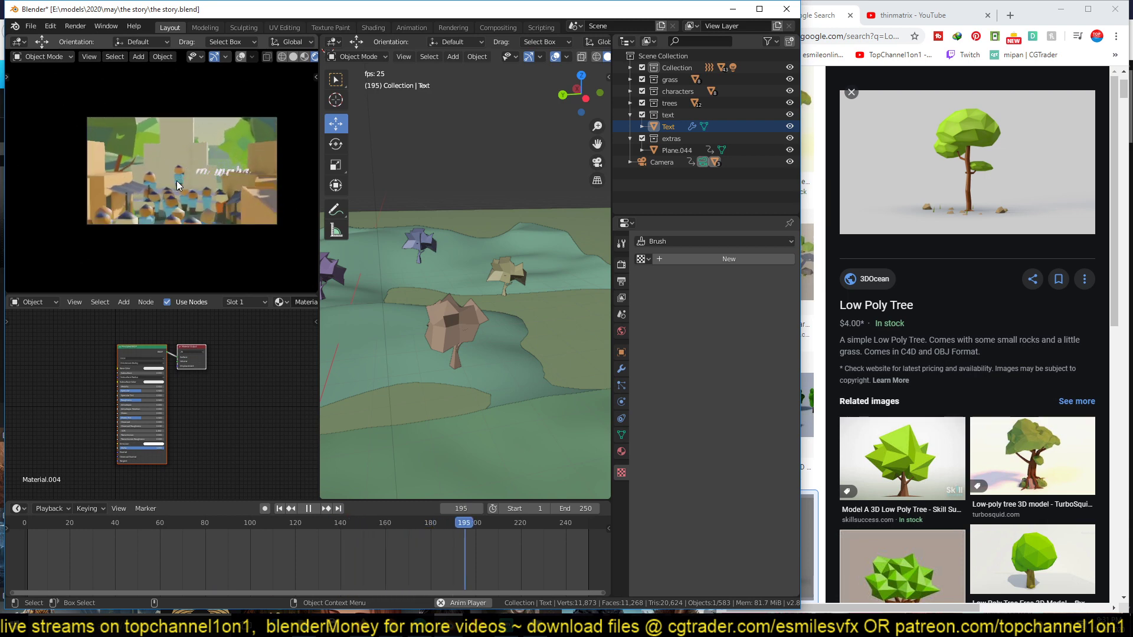
left_click(433, 571)
left_click_drag(423, 571, 306, 558)
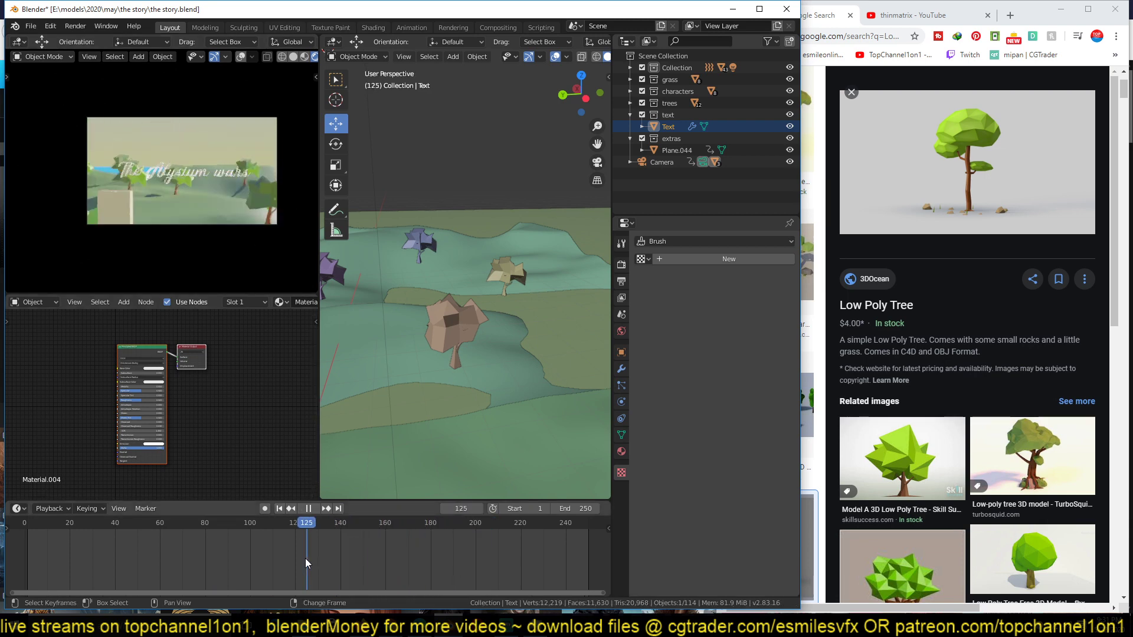
Show the title text's Boolean and Build modifiers, play the animation to about frame 196, and scrub back to frame 168.
key("space")
left_click(621, 369)
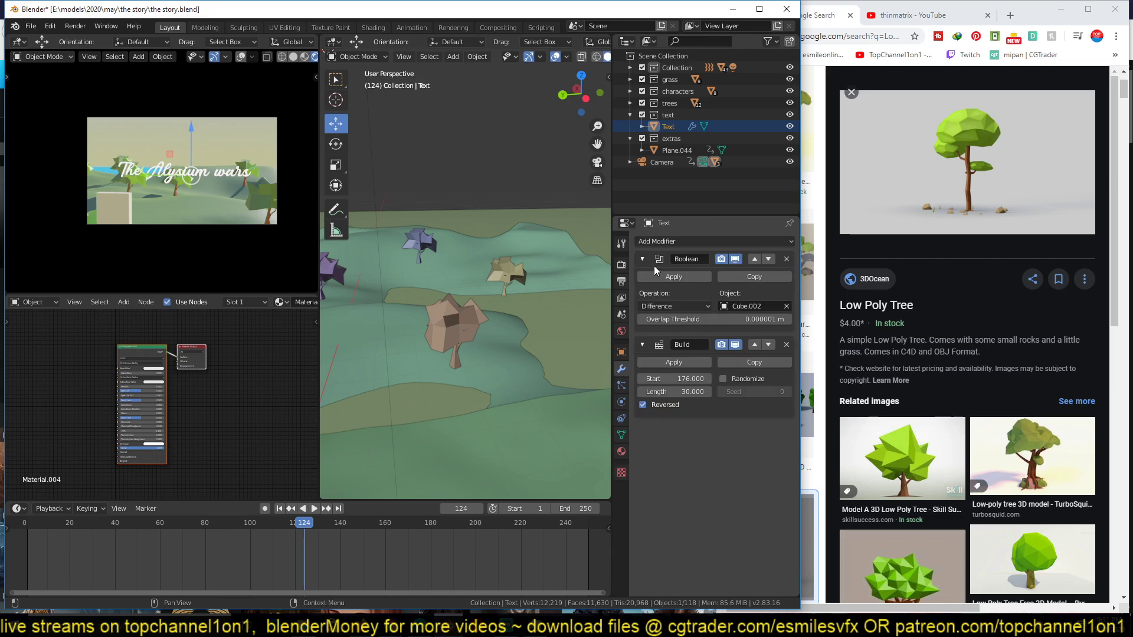
key("space")
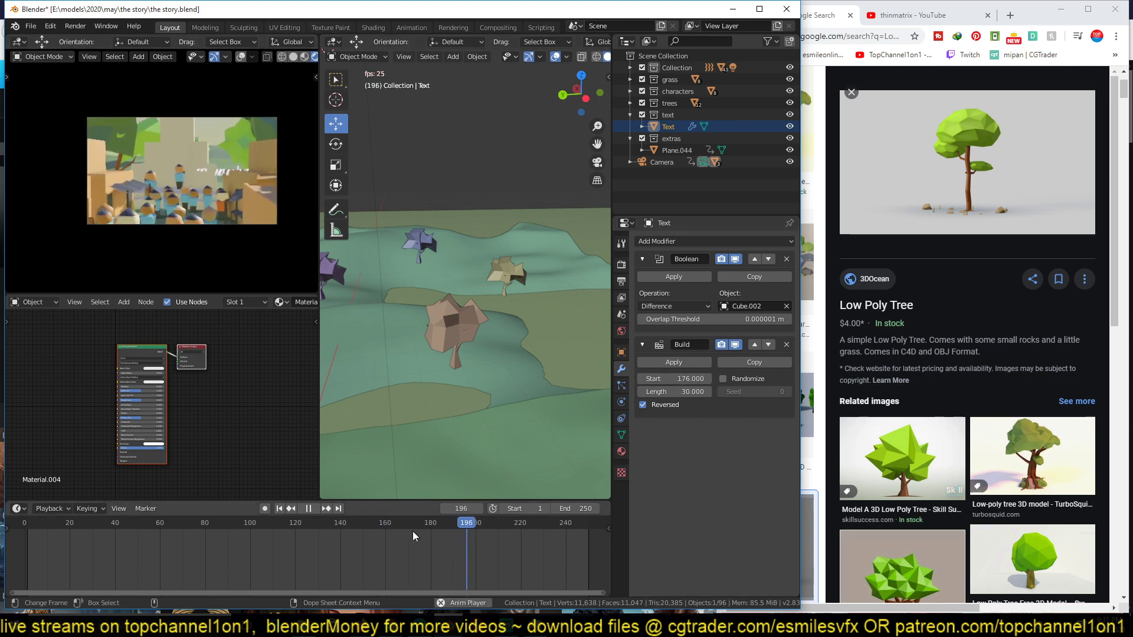
left_click_drag(339, 540, 405, 549)
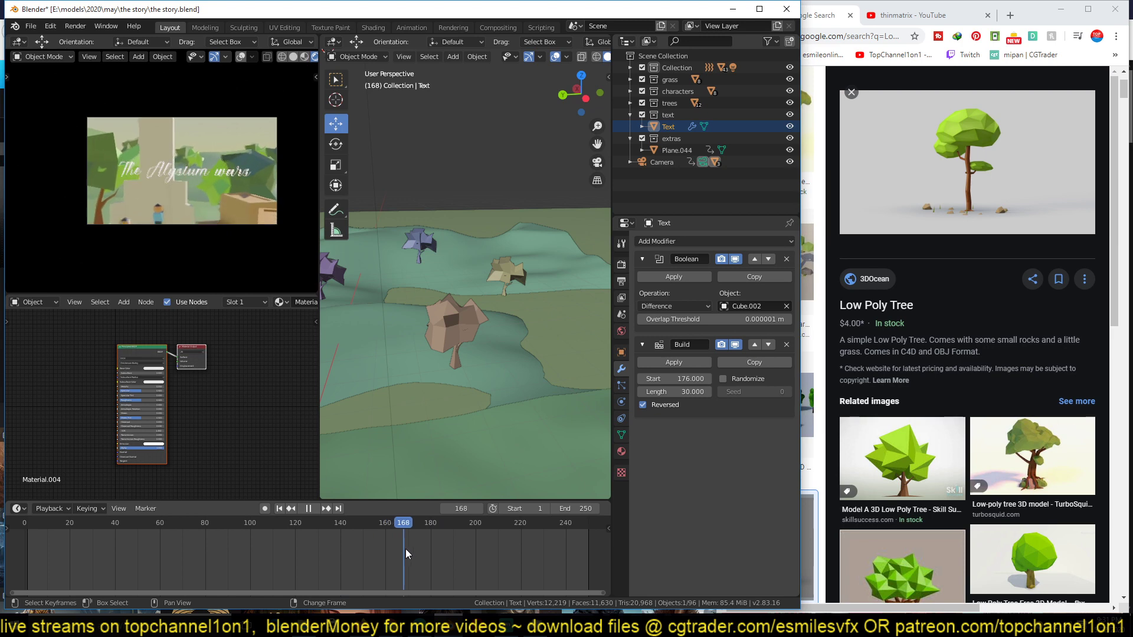
Replay the animation from about frame 168 to frame 238 to examine how the reversed Build modifier removes the title text.
key("space")
left_click(381, 564)
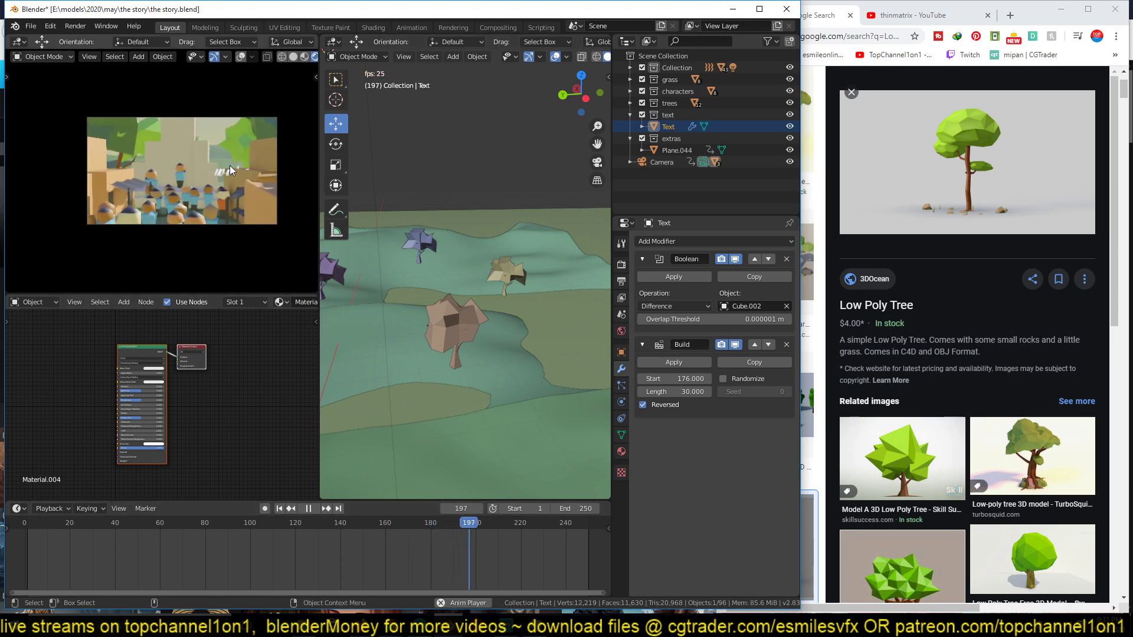
key("space")
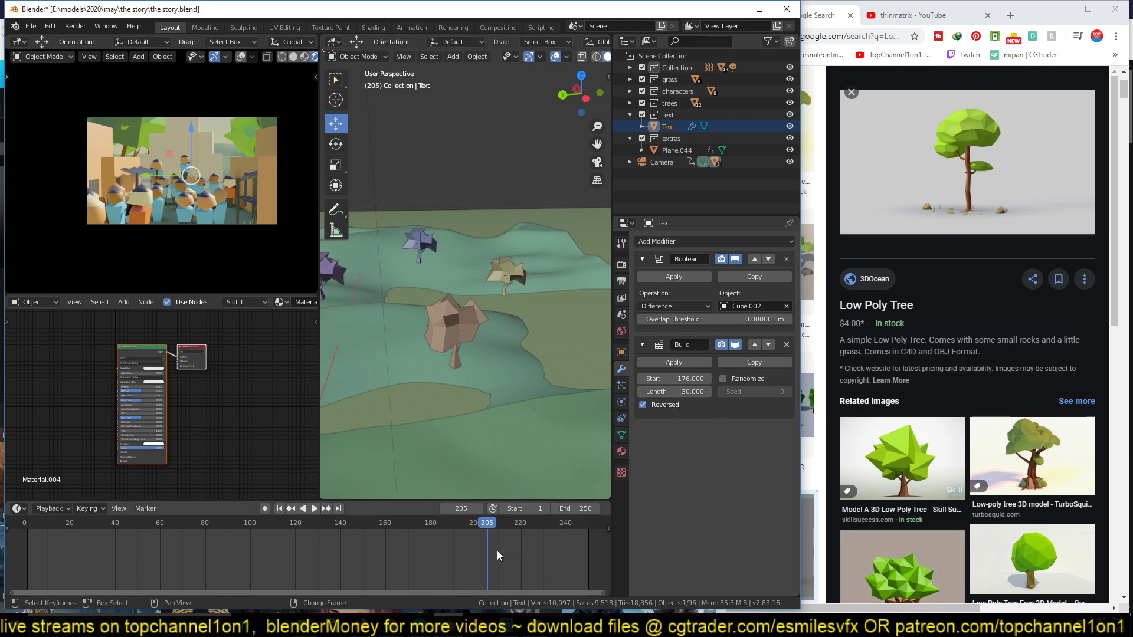
left_click(454, 545)
key("space")
left_click_drag(451, 541, 408, 538)
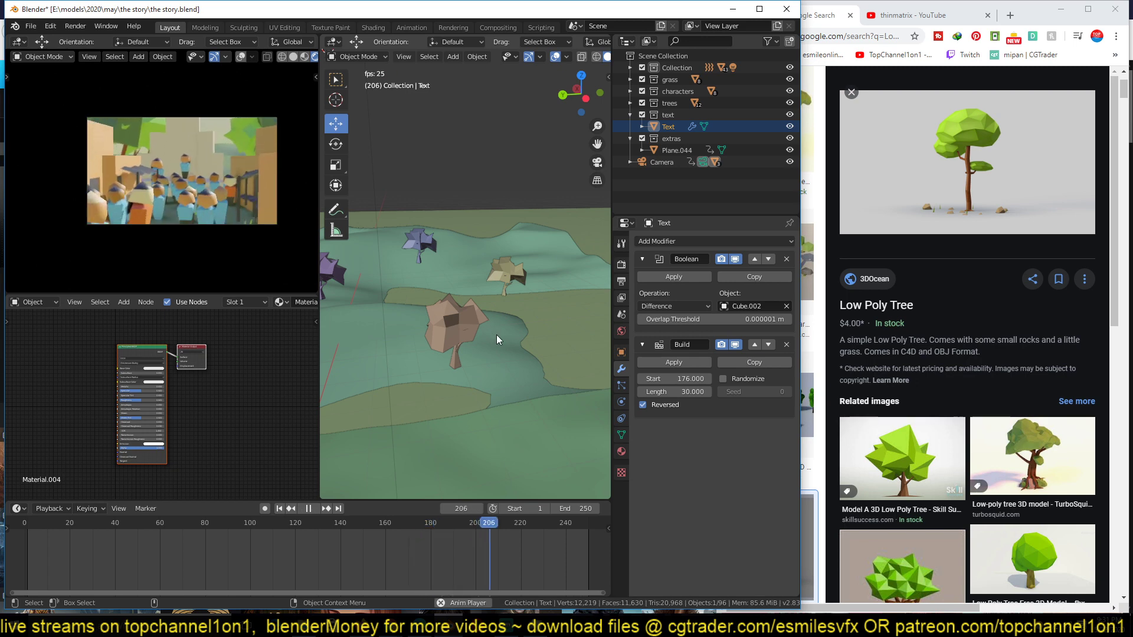
key("space")
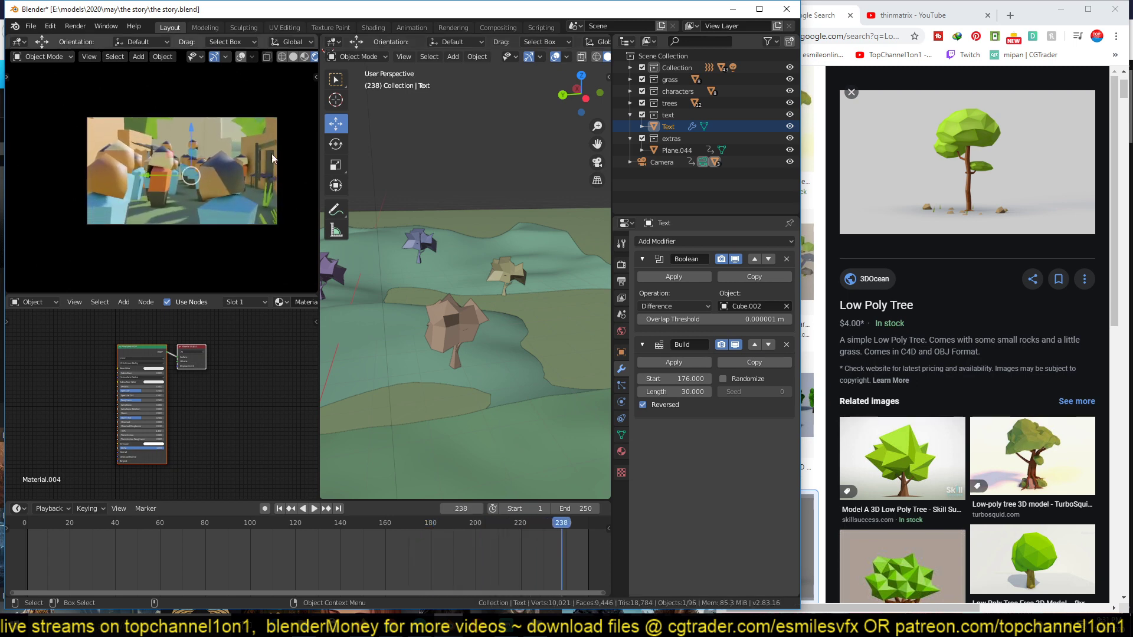
Bring the whole scene into view, return the animation to frame 0, and save the blend file.
key("space")
key("space")
middle_click_drag(429, 234, 388, 305)
scroll(389, 306, "down", 4)
key("ctrl+s")
middle_click_drag(420, 366, 423, 294)
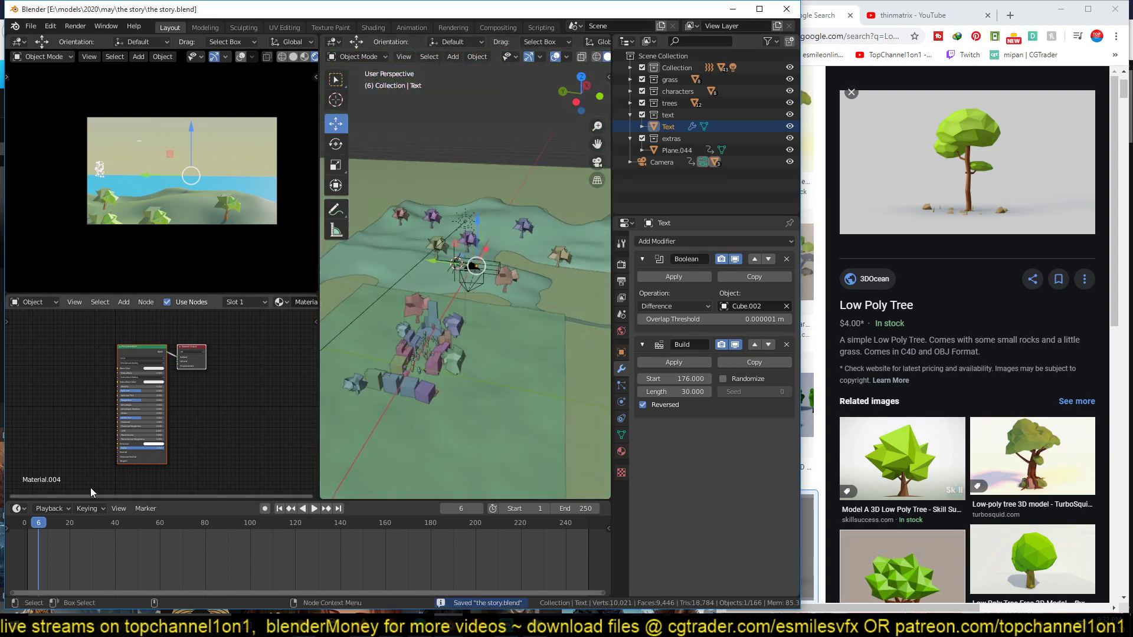
left_click(24, 546)
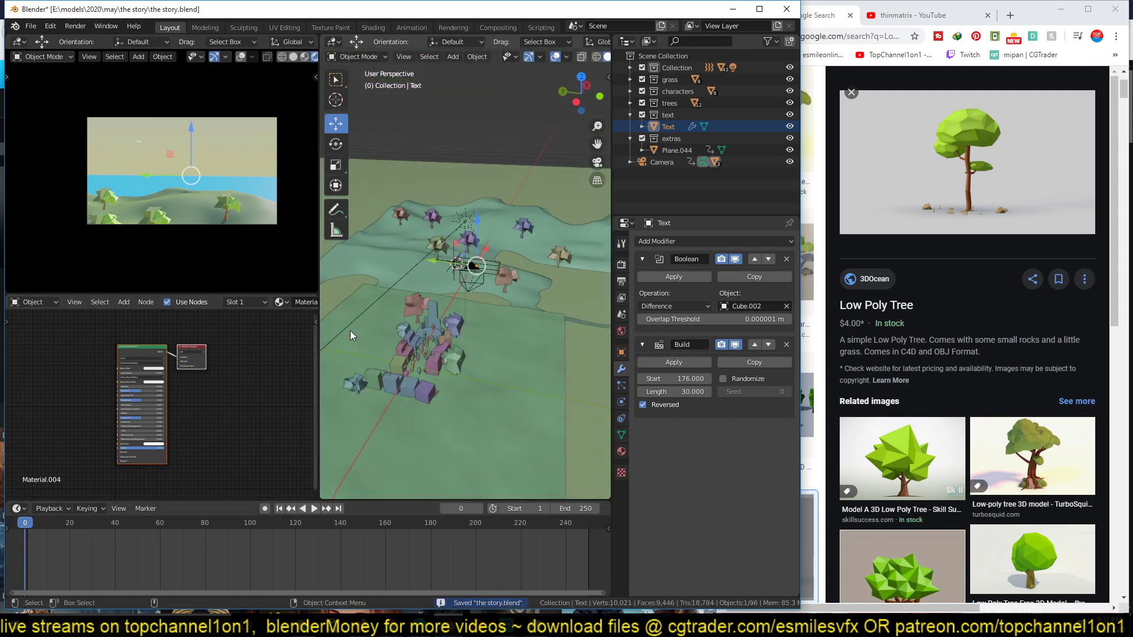
key("ctrl+s")
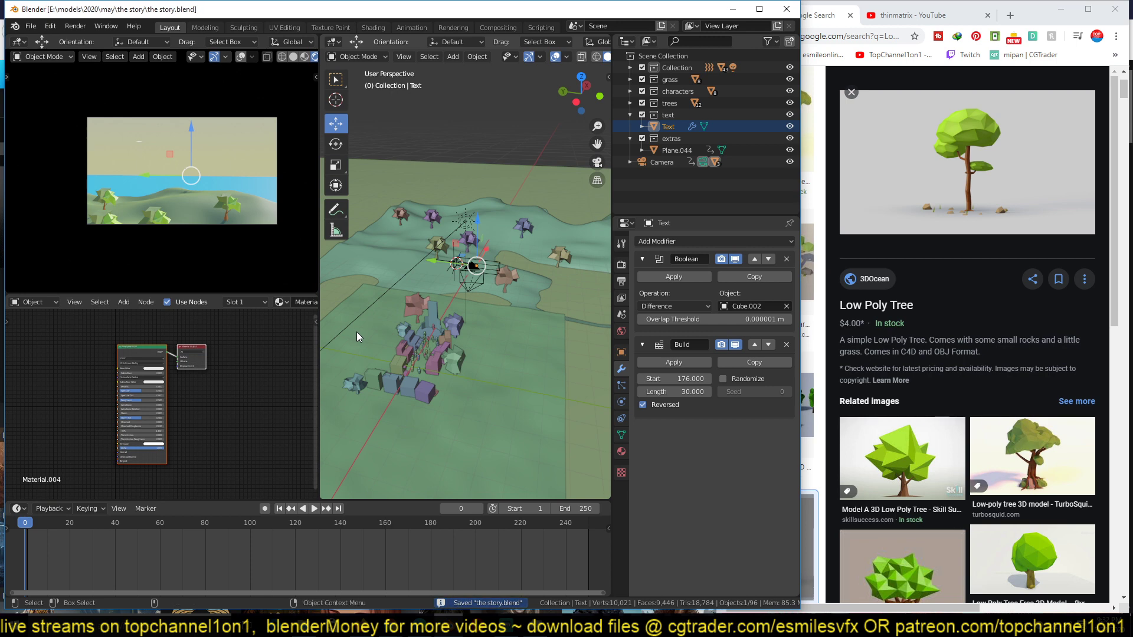
Play the animation from frame 0 to frame 83 with the title text deselected, and save the blend file.
left_click(515, 104)
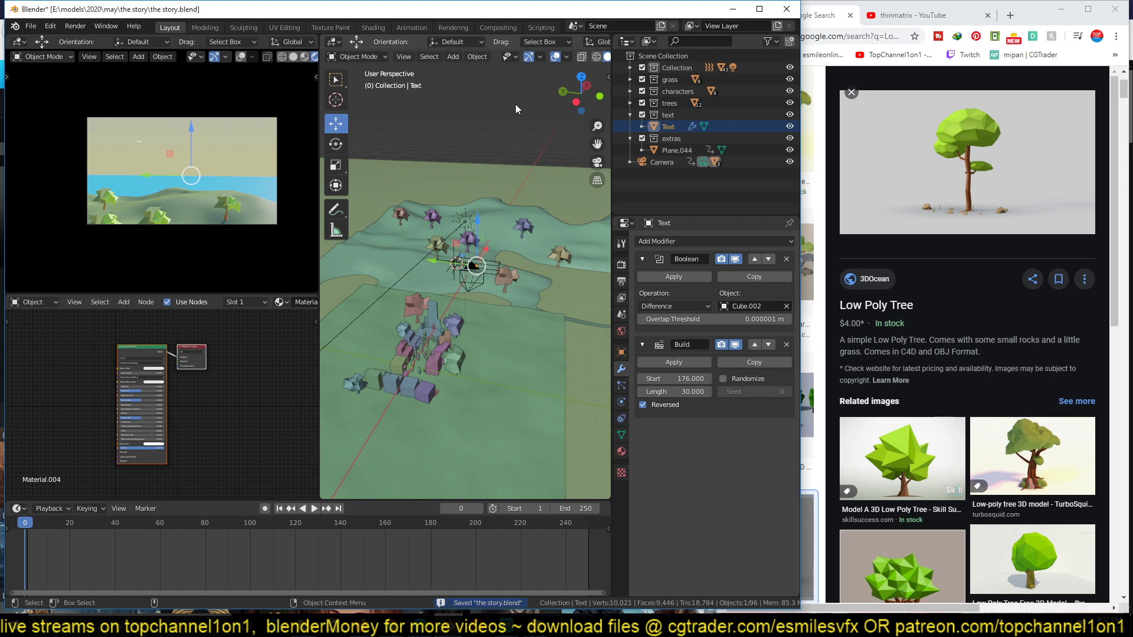
key("space")
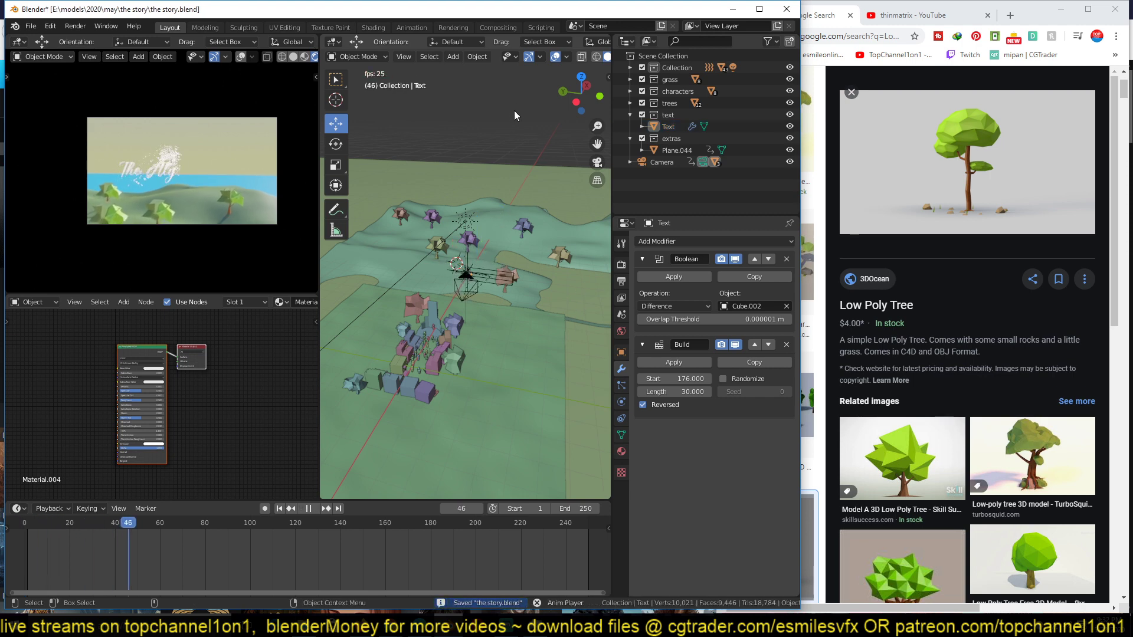
key("space")
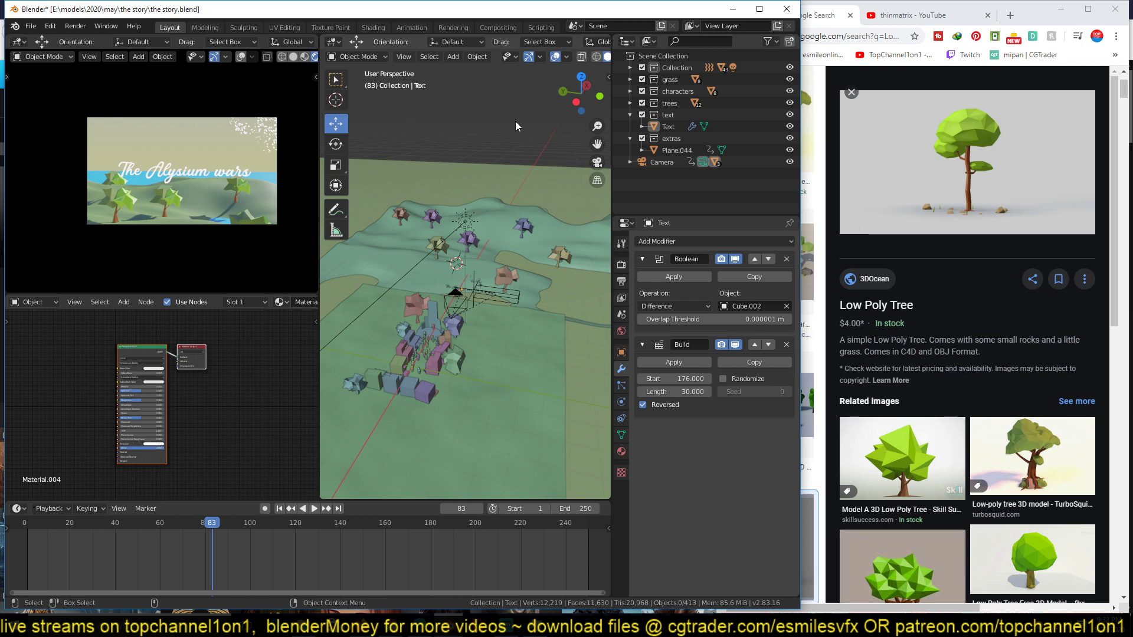
key("ctrl+s")
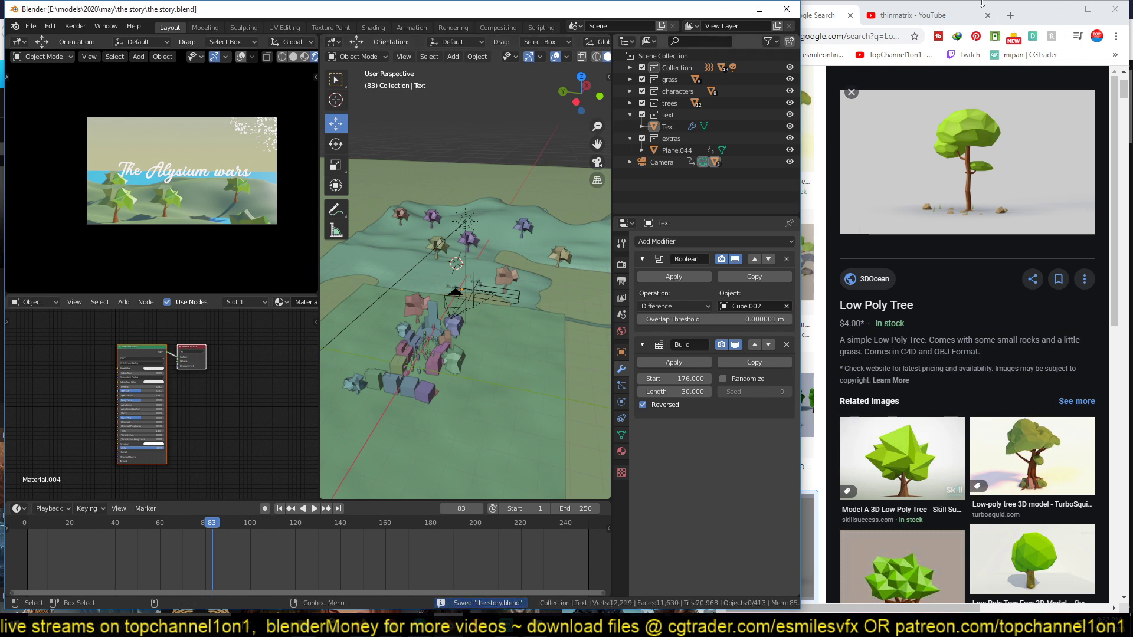
Switch to the browser to view the ThinMatrix YouTube search results, and return to Blender.
left_click(1002, 7)
left_click(944, 15)
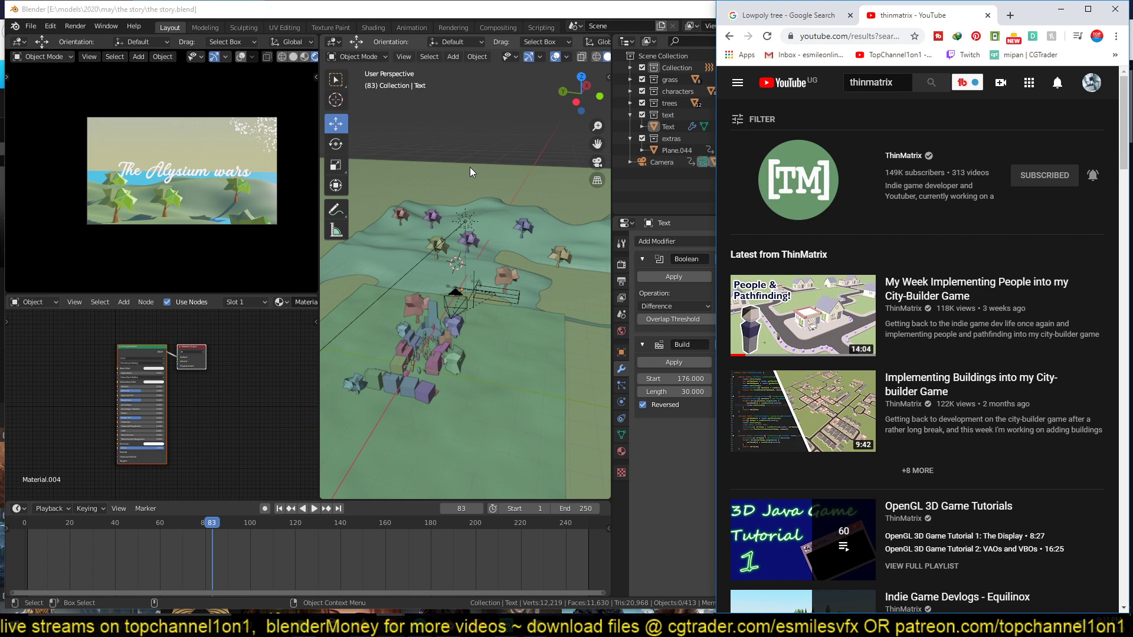
left_click(513, 119)
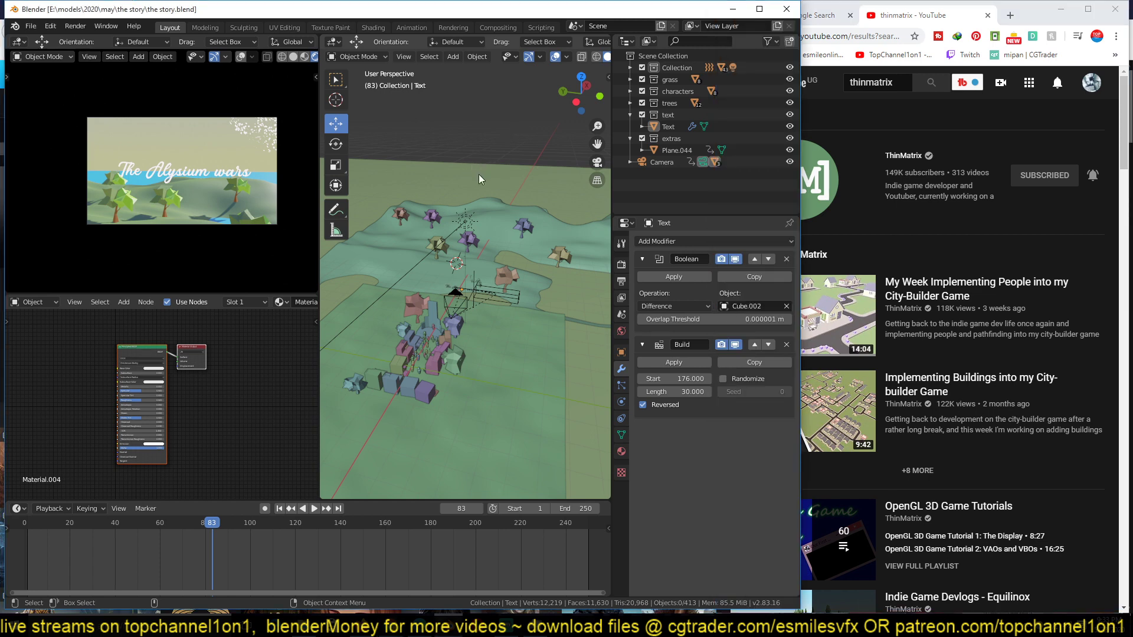